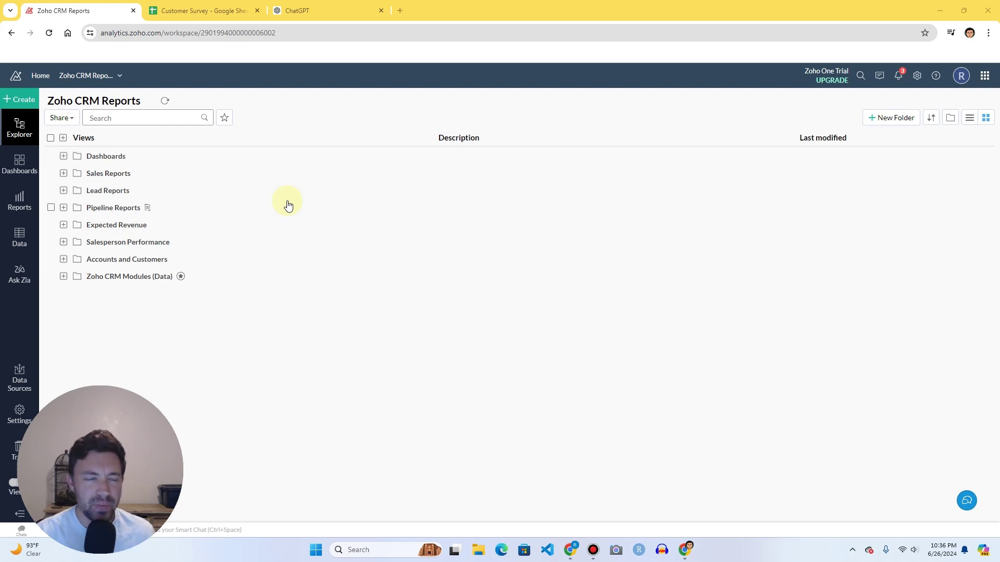
Switch to the Customer Survey spreadsheet in Google Sheets and examine its columns and response rows
{"action": "left_click", "coordinate": [206, 12]}
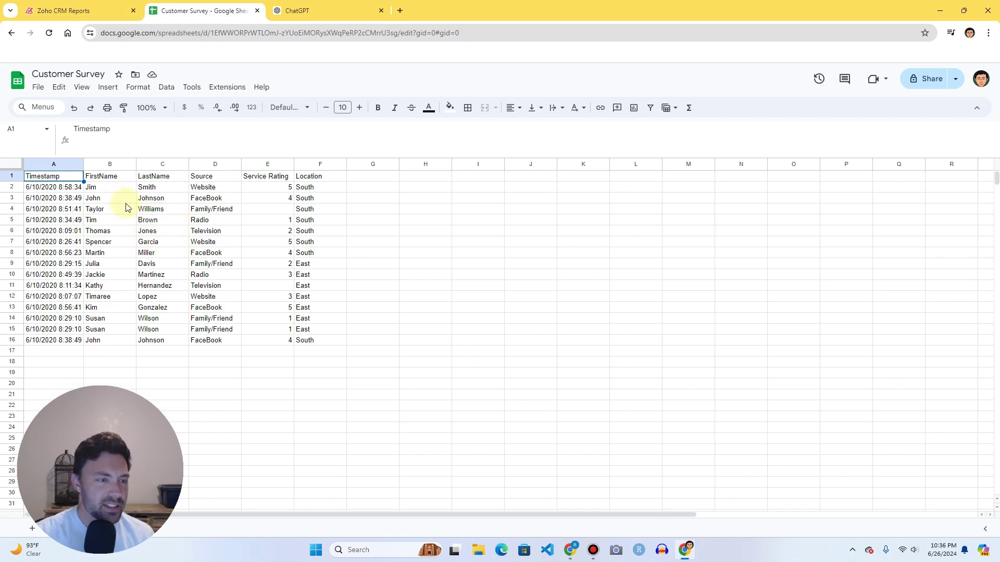
{"action": "left_click", "coordinate": [111, 198]}
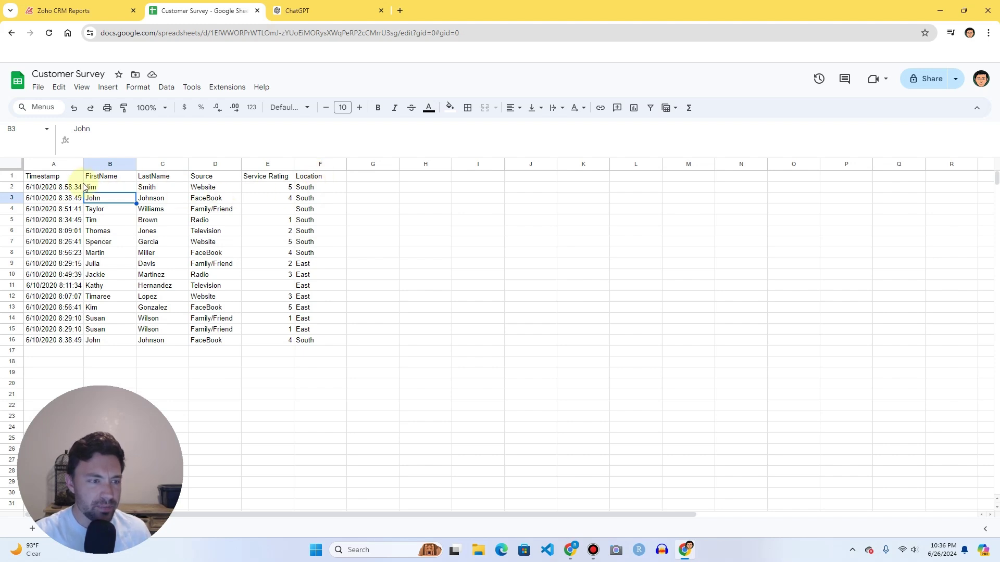
{"action": "left_click_drag", "start_coordinate": [73, 177], "coordinate": [327, 341]}
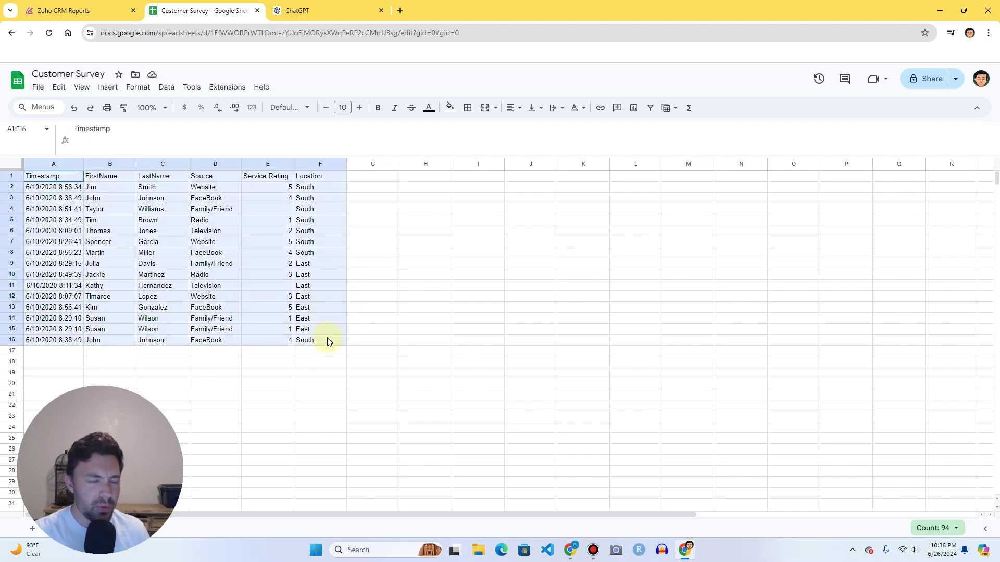
{"action": "left_click", "coordinate": [224, 254]}
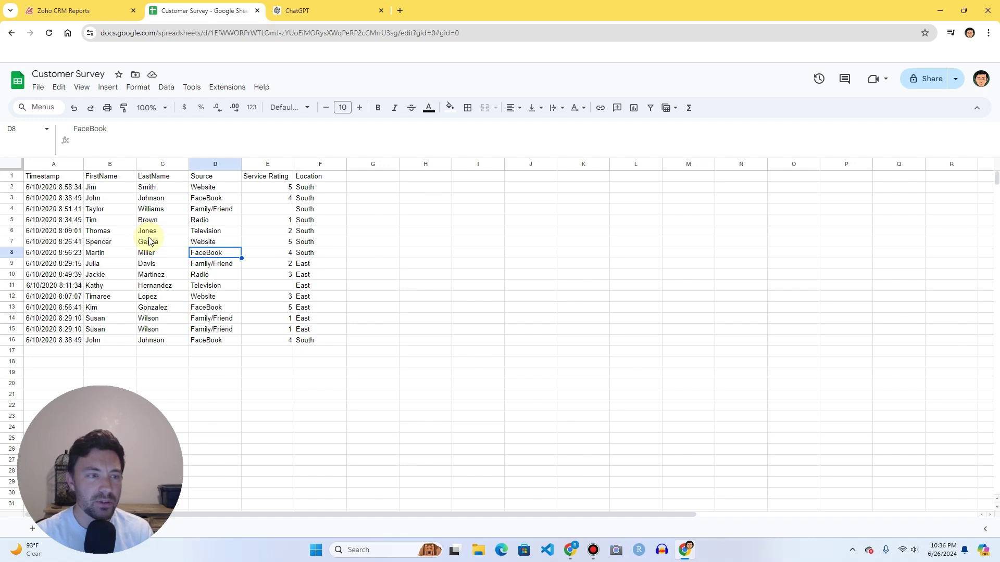
Switch to Zoho Analytics and start a new table import from cloud storage, naming the table Customer Survey
{"action": "left_click", "coordinate": [83, 11]}
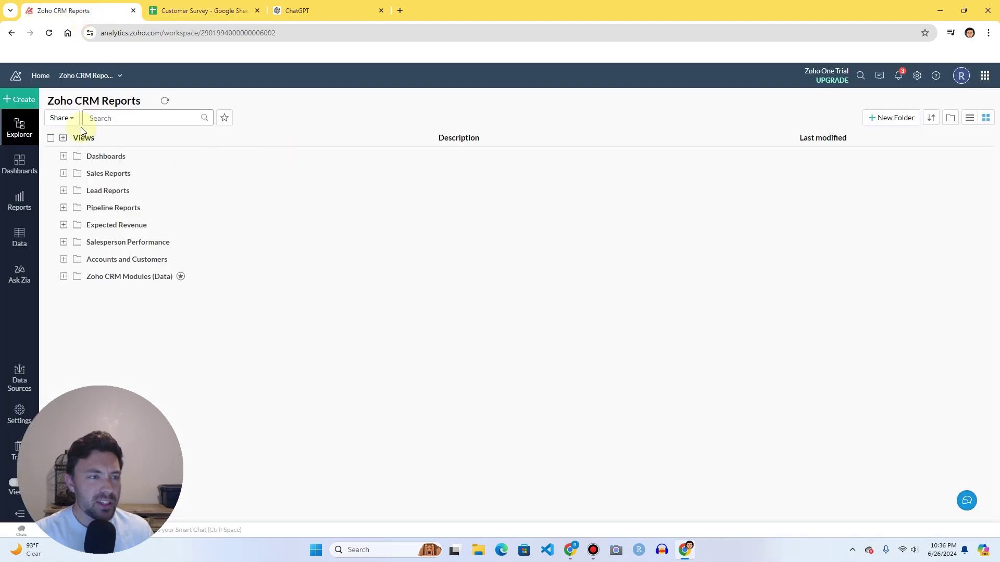
{"action": "left_click", "coordinate": [20, 99]}
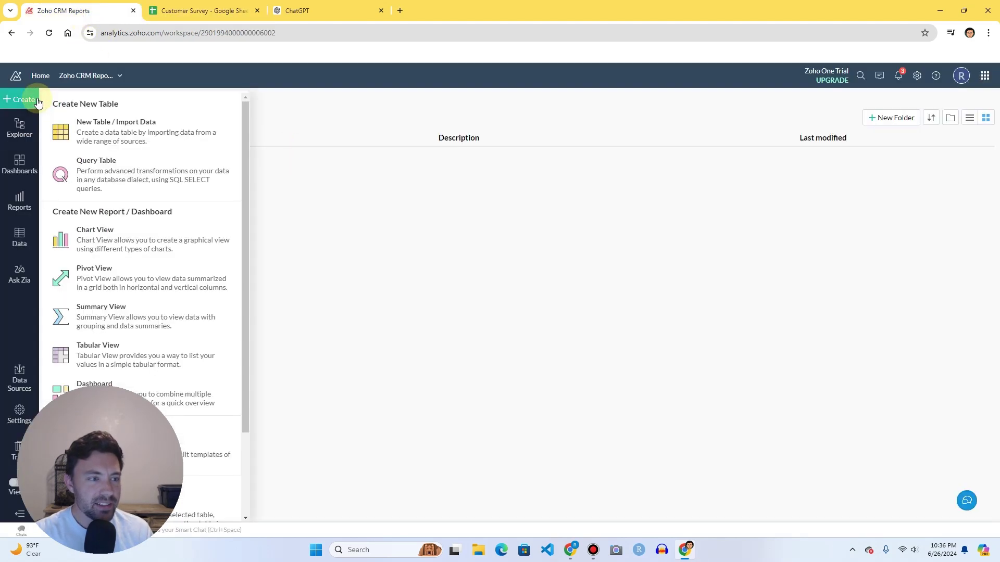
{"action": "left_click", "coordinate": [139, 137]}
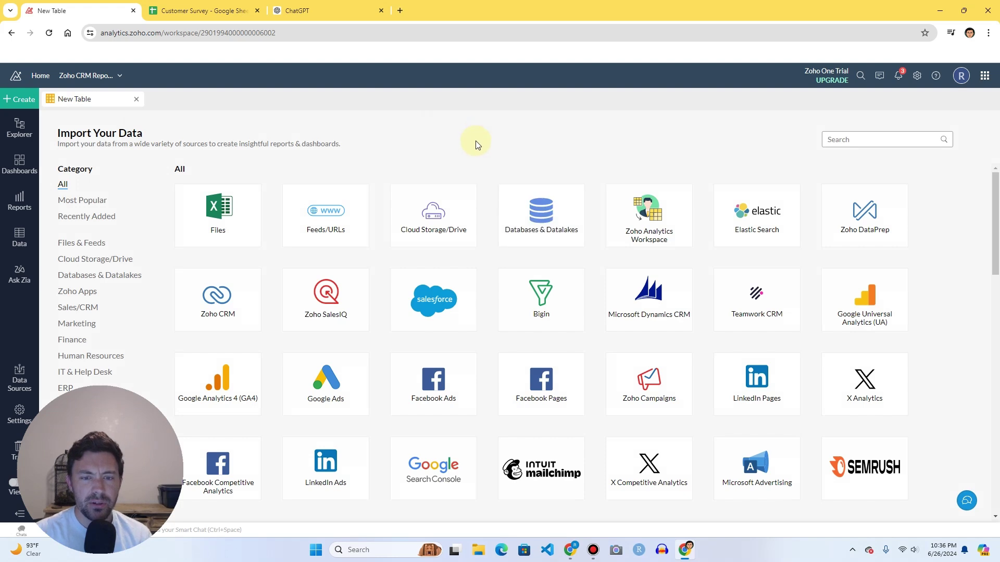
{"action": "left_click", "coordinate": [435, 221]}
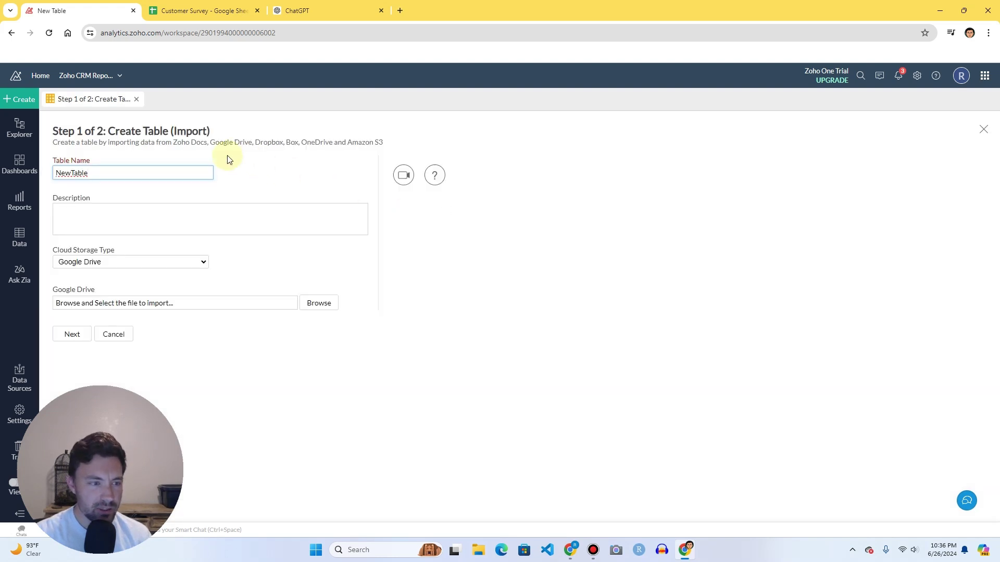
{"action": "left_click_drag", "start_coordinate": [107, 172], "coordinate": [54, 173]}
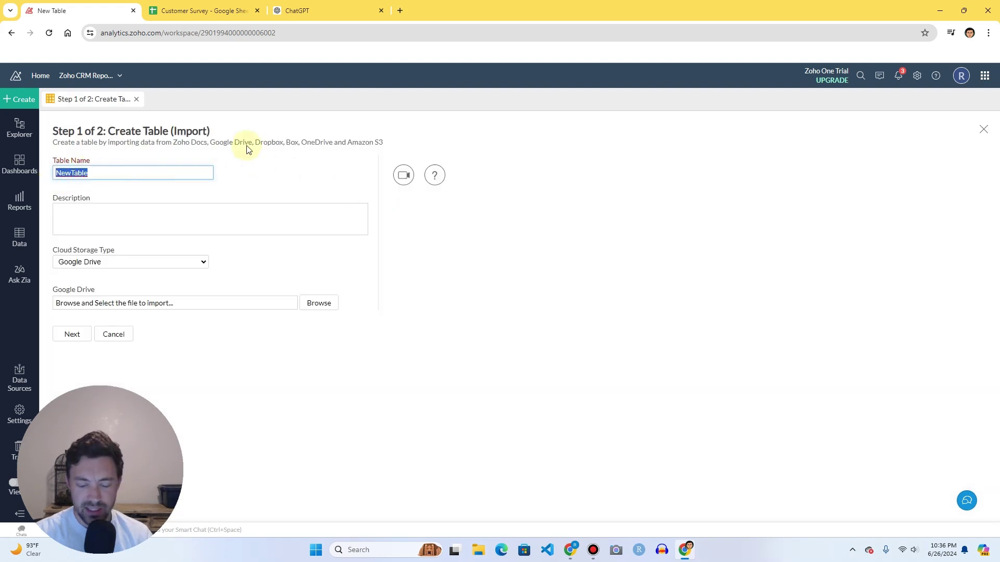
{"action": "type", "text": "Cu"}
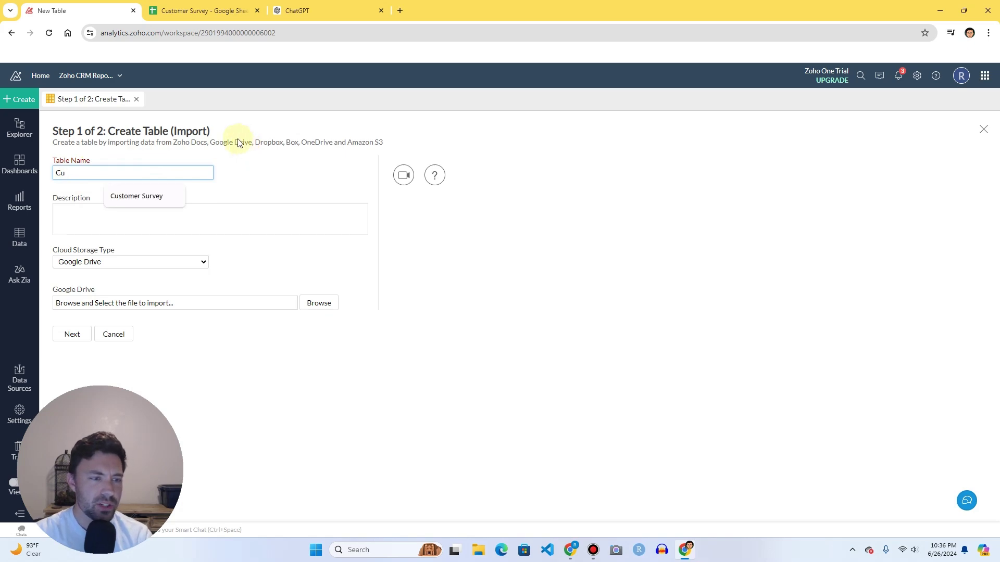
{"action": "left_click", "coordinate": [169, 195]}
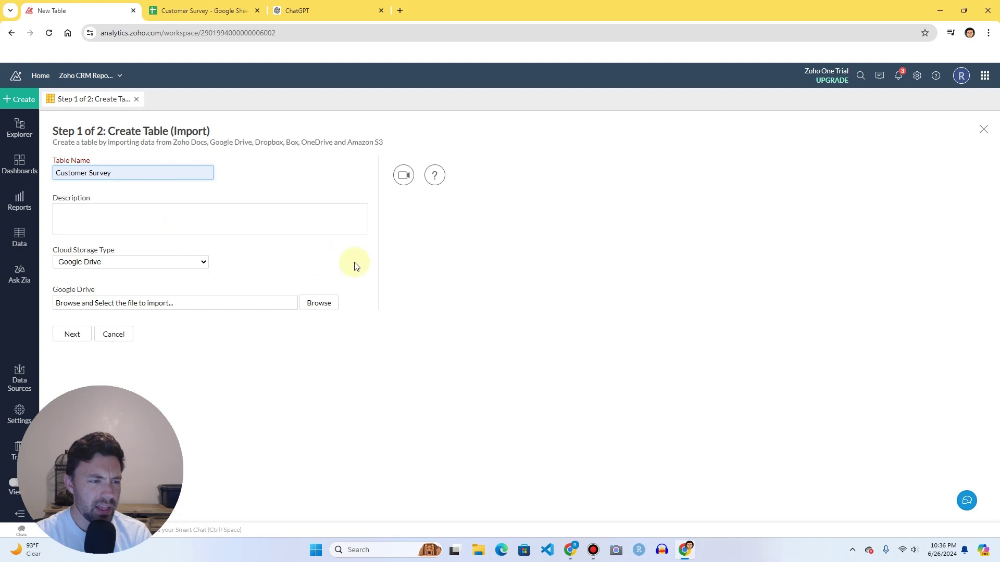
Choose the Customer Survey file from Google Drive as the import source and continue with Sheet1 to the data preview
{"action": "left_click", "coordinate": [317, 309]}
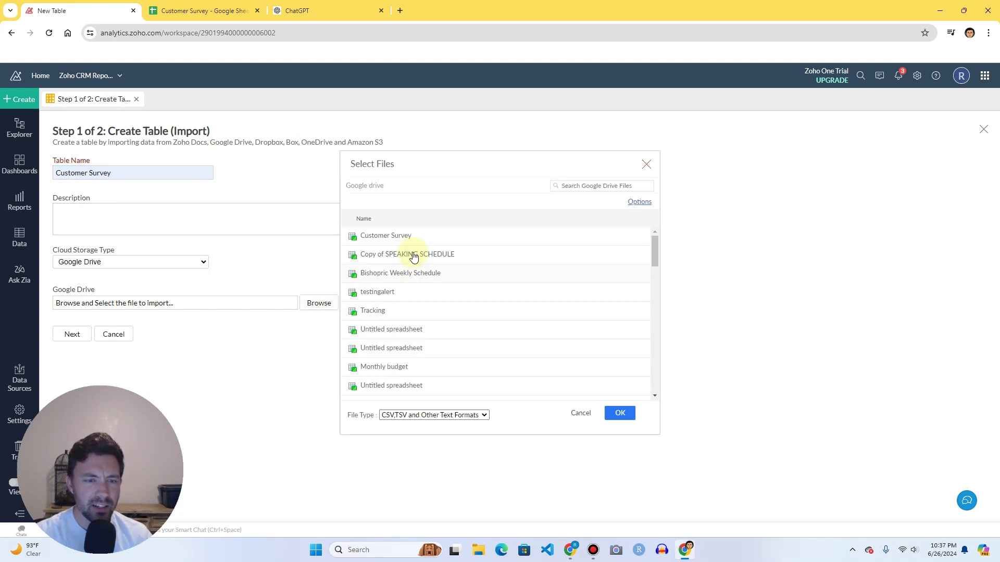
{"action": "left_click", "coordinate": [406, 240]}
{"action": "left_click", "coordinate": [619, 413]}
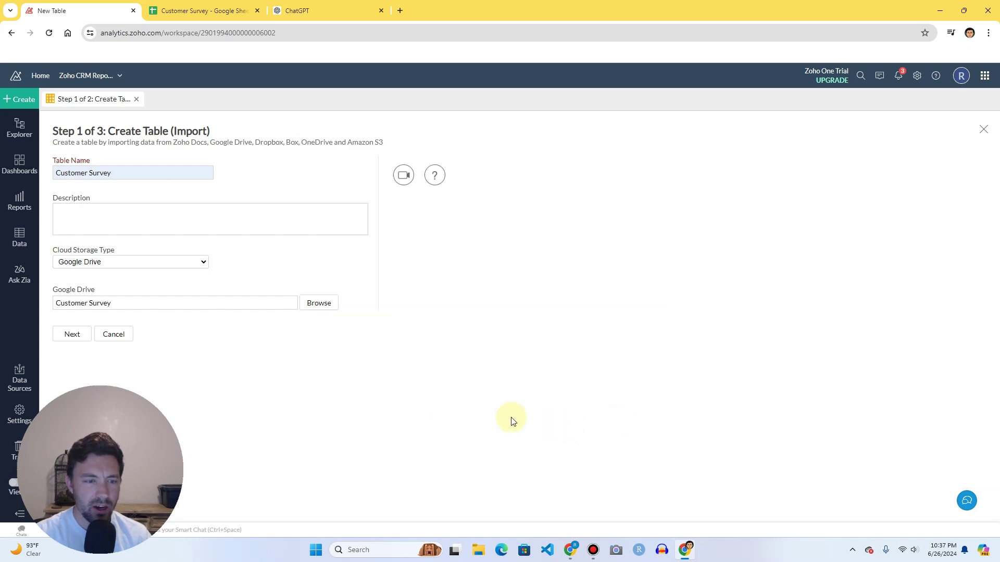
{"action": "left_click", "coordinate": [71, 333]}
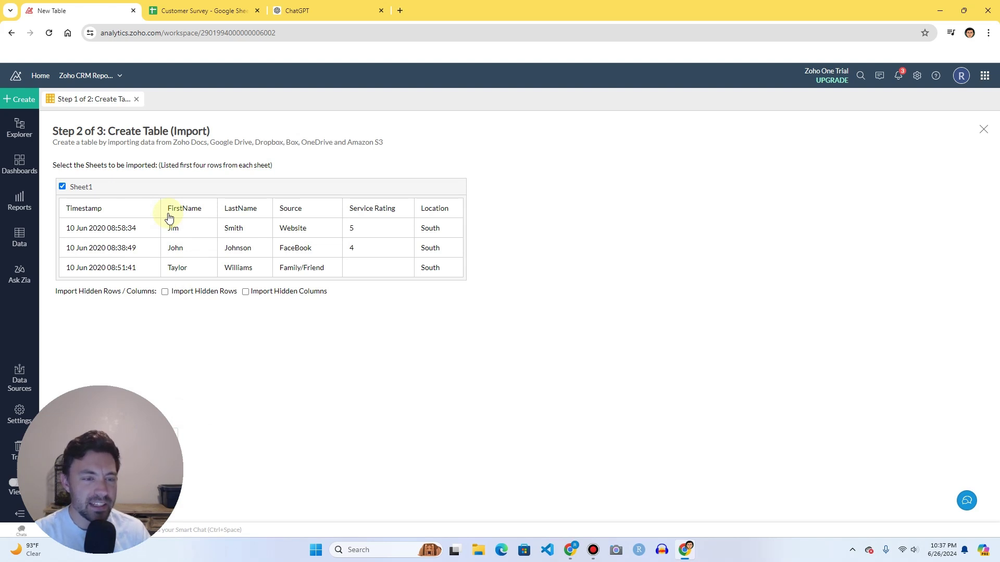
{"action": "mouse_move", "coordinate": [159, 392]}
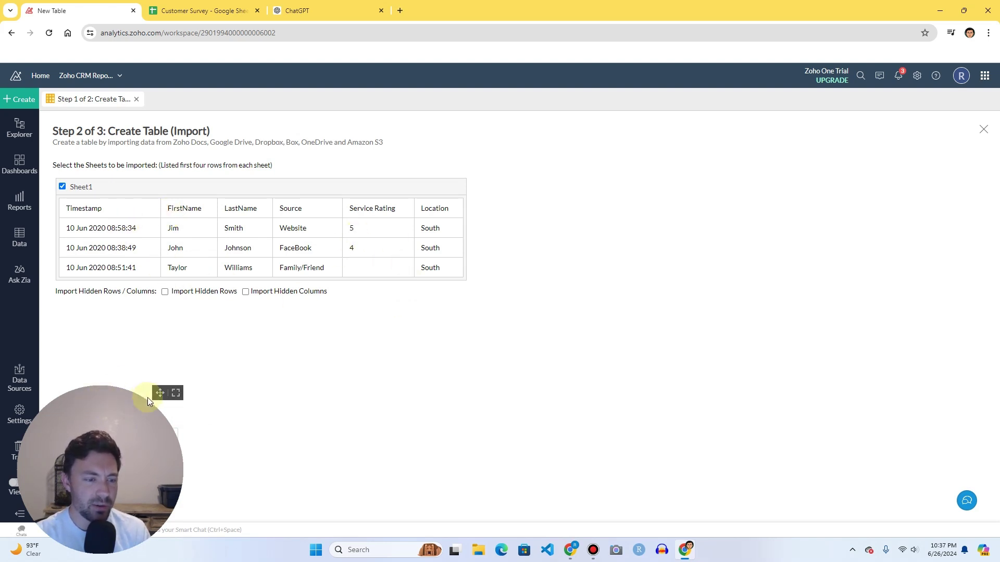
{"action": "left_click_drag", "start_coordinate": [159, 393], "coordinate": [964, 400]}
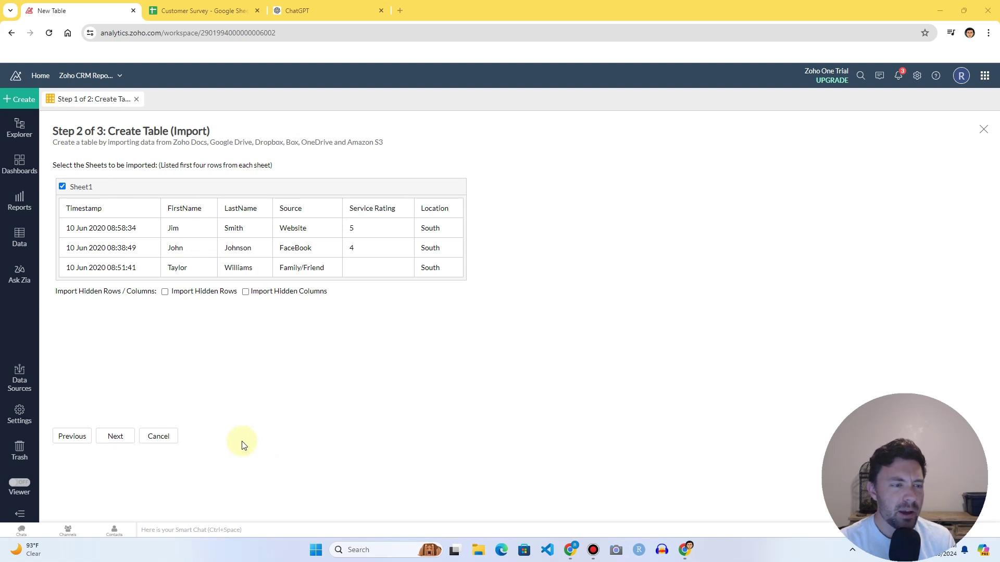
{"action": "left_click", "coordinate": [116, 440]}
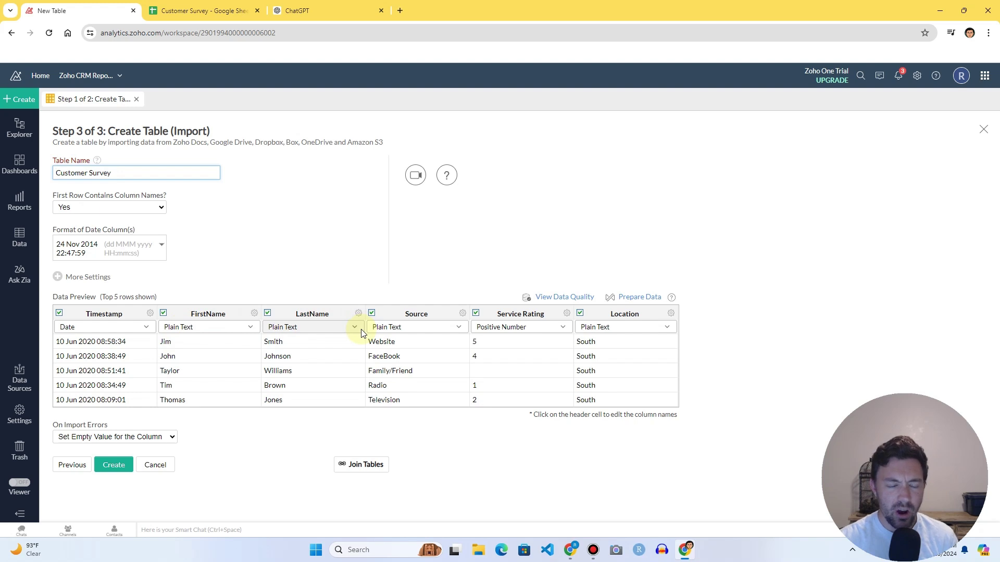
Review the data types available for the Service Rating column, keeping Positive Number
{"action": "left_click", "coordinate": [564, 328]}
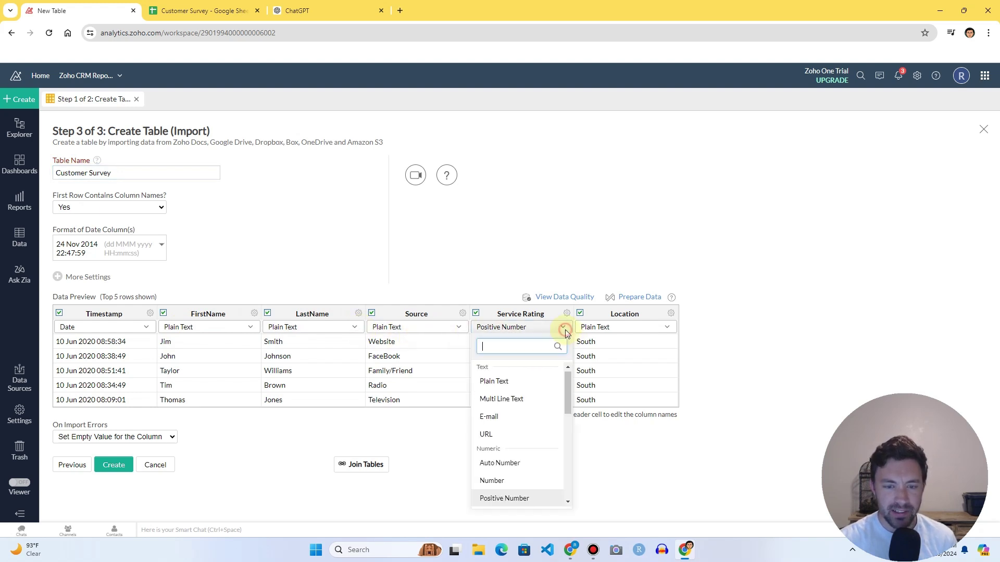
{"action": "scroll", "coordinate": [527, 413], "scroll_direction": "down", "scroll_amount": 3}
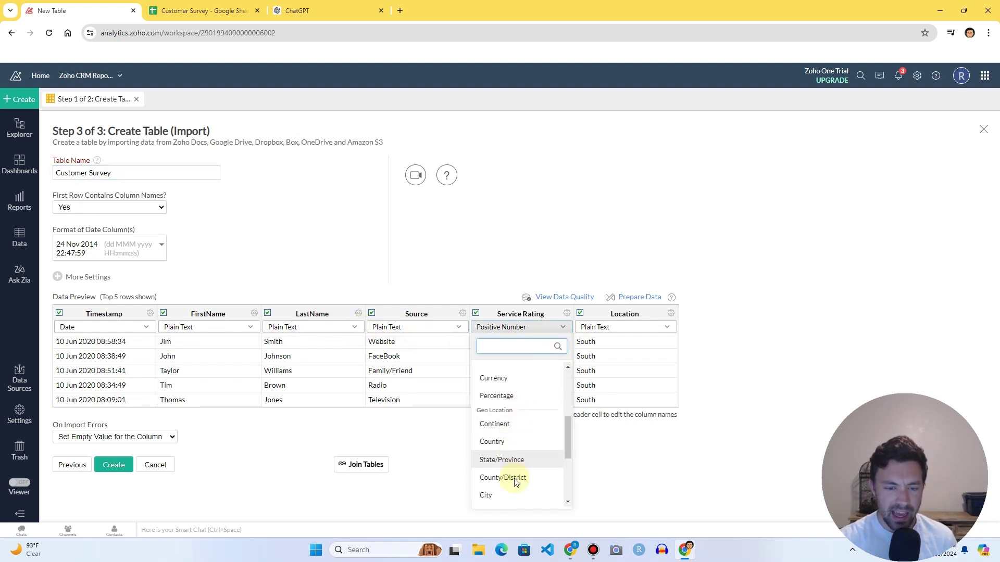
{"action": "scroll", "coordinate": [515, 411], "scroll_direction": "up", "scroll_amount": 3}
{"action": "scroll", "coordinate": [514, 396], "scroll_direction": "up", "scroll_amount": 3}
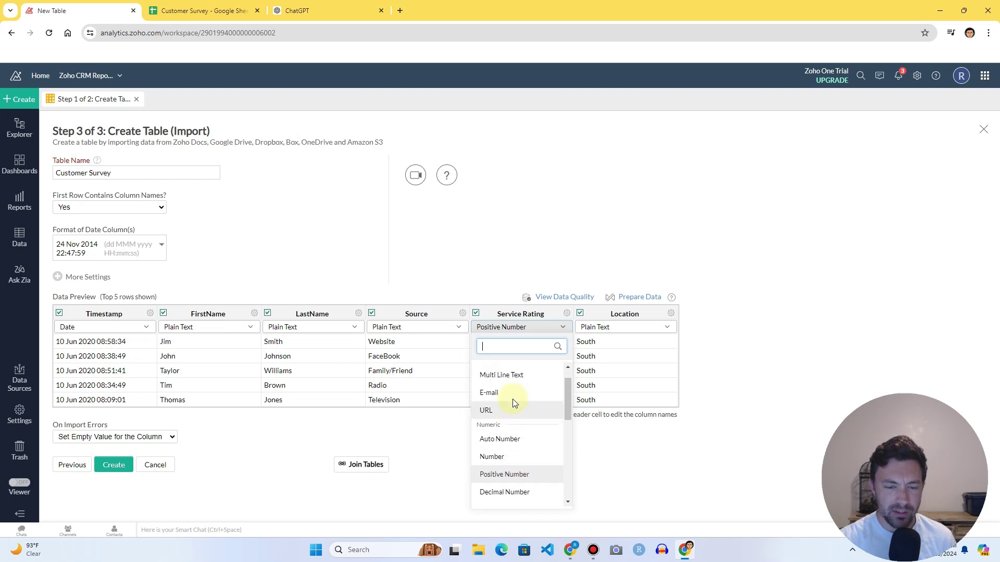
{"action": "left_click", "coordinate": [633, 460]}
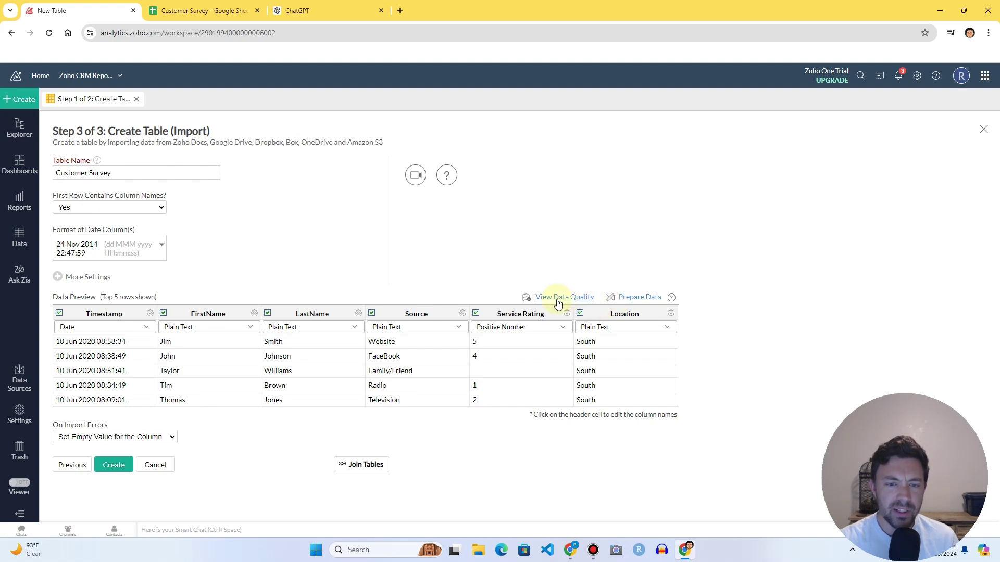
Open data preparation for the import and inspect the data quality of individual columns, including Service Rating
{"action": "left_click", "coordinate": [640, 298]}
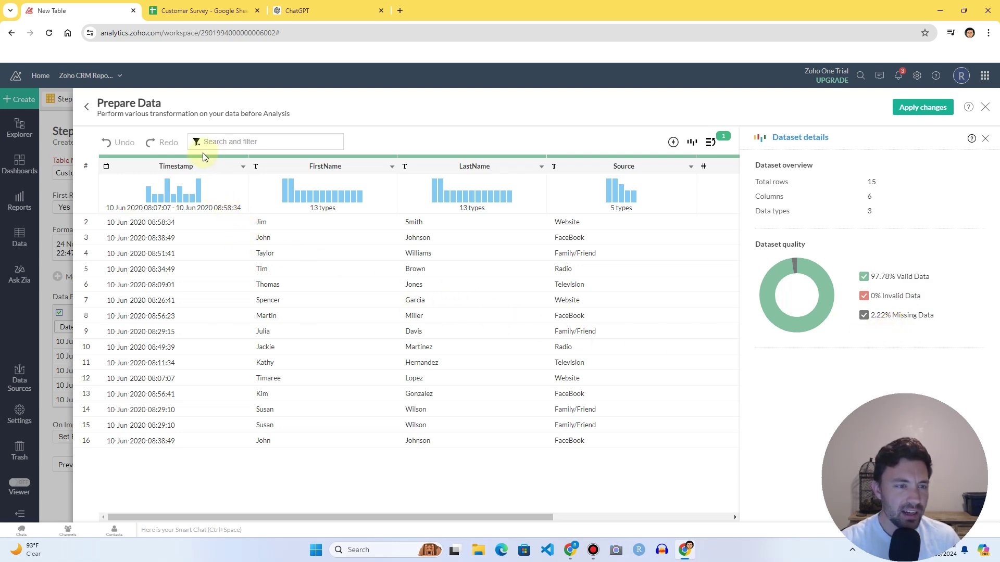
{"action": "mouse_move", "coordinate": [158, 162]}
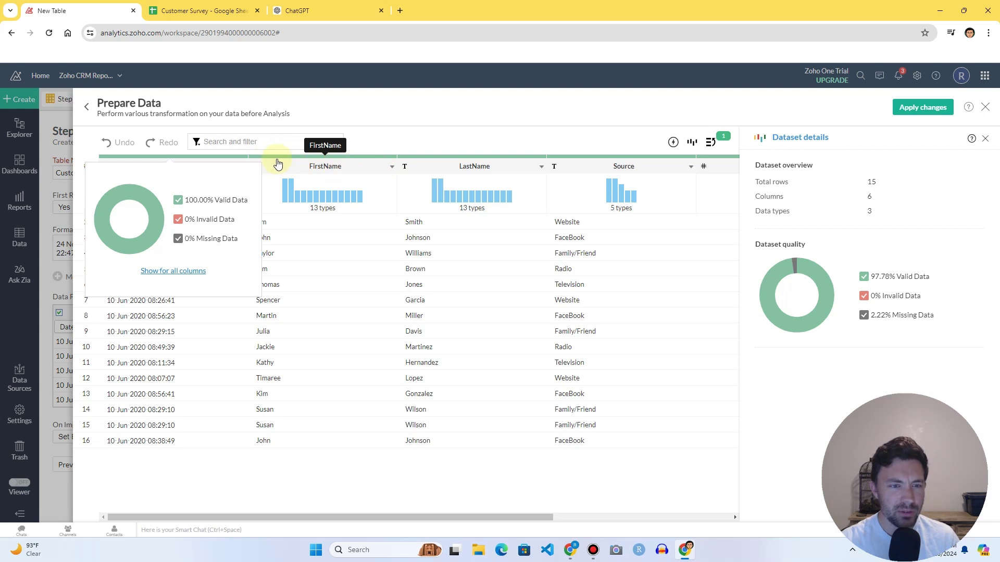
{"action": "mouse_move", "coordinate": [344, 159]}
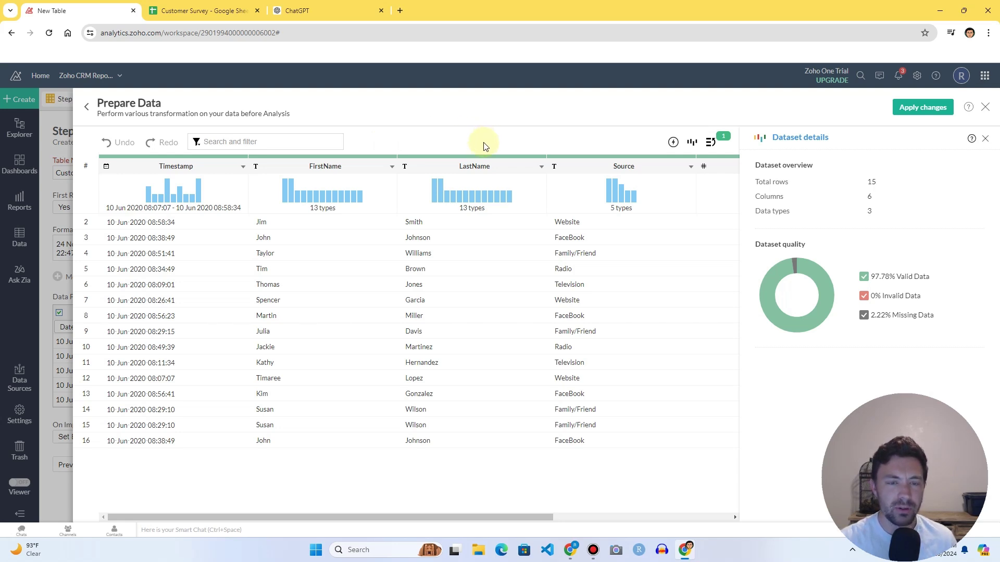
{"action": "left_click_drag", "start_coordinate": [425, 518], "coordinate": [613, 511]}
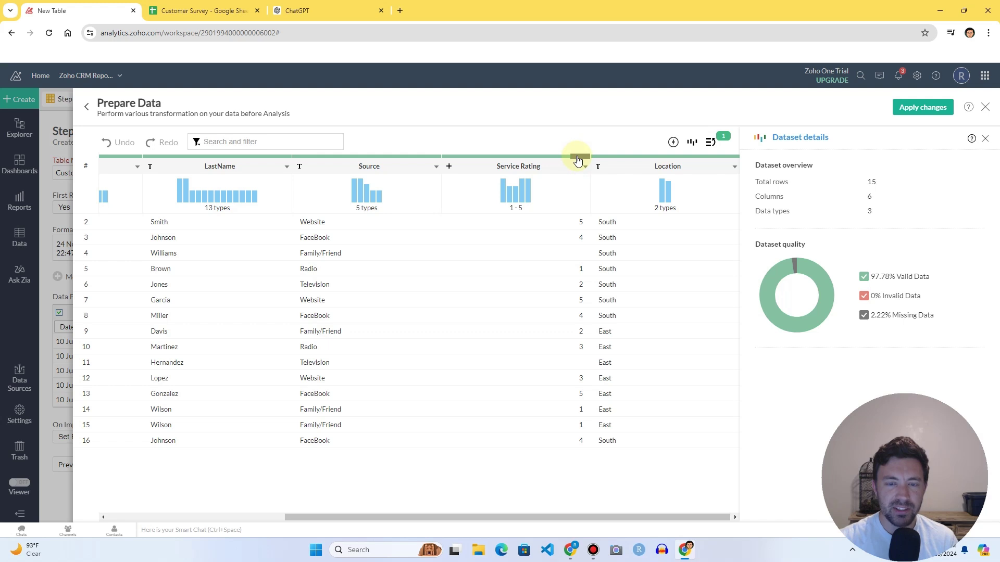
{"action": "mouse_move", "coordinate": [578, 160]}
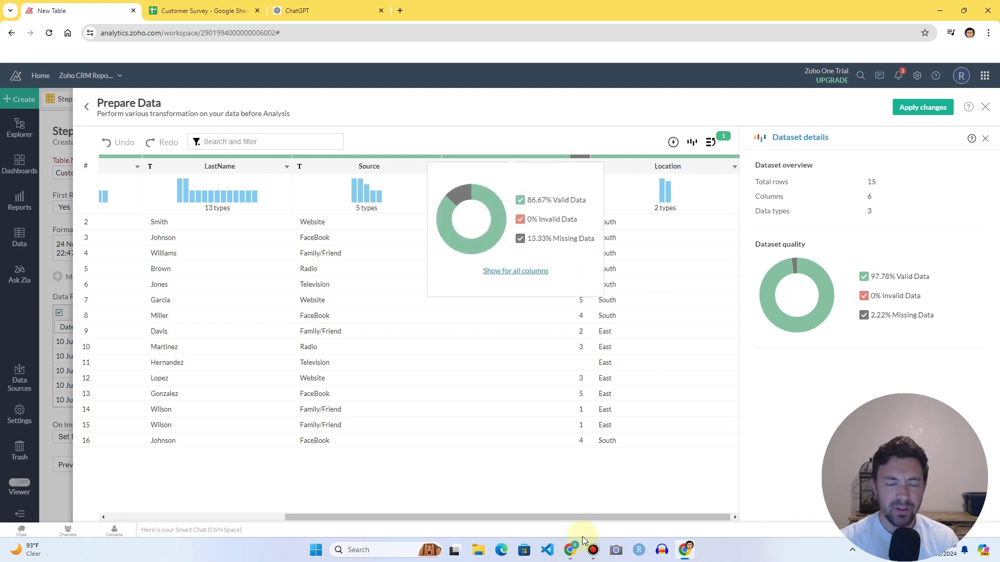
{"action": "left_click", "coordinate": [573, 517]}
{"action": "left_click_drag", "start_coordinate": [548, 514], "coordinate": [601, 517]}
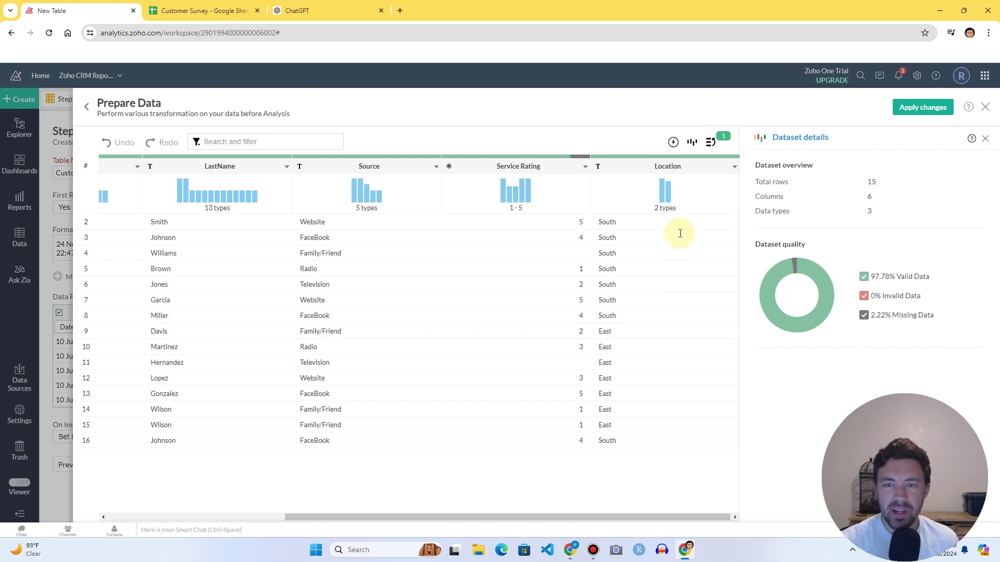
Open the ruleset and review the data source and import rule applied to the dataset
{"action": "left_click", "coordinate": [712, 148]}
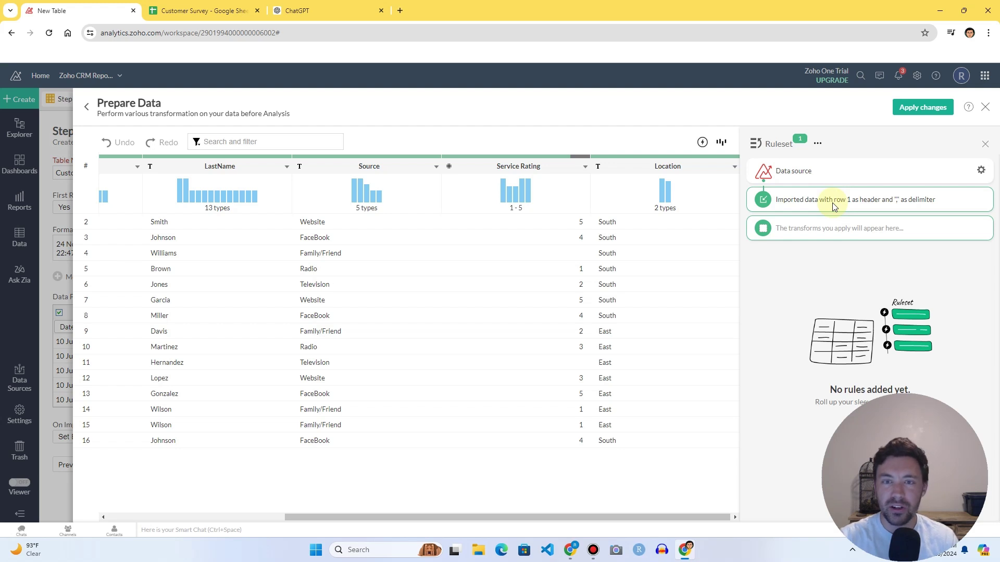
{"action": "left_click", "coordinate": [825, 172]}
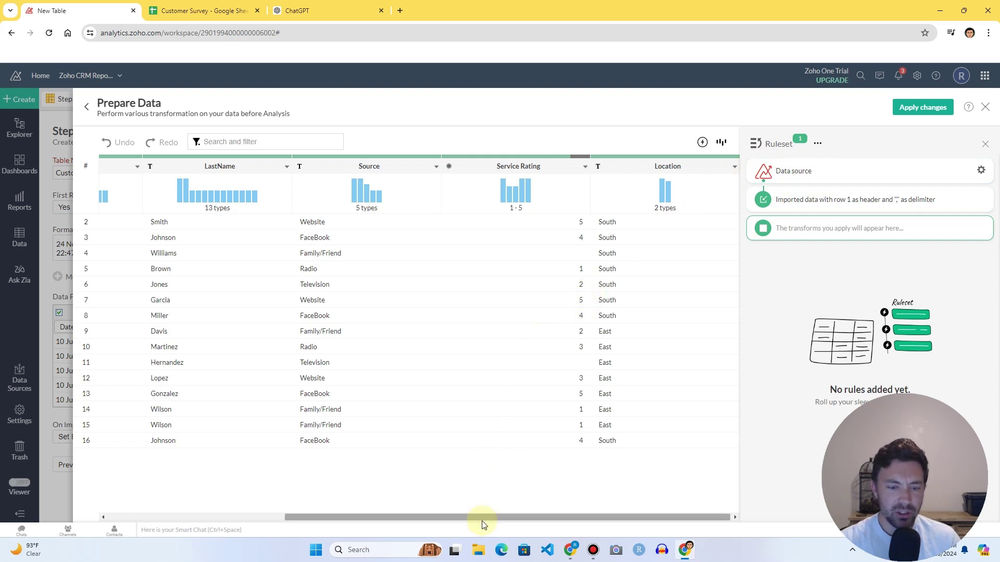
{"action": "left_click_drag", "start_coordinate": [482, 518], "coordinate": [283, 519]}
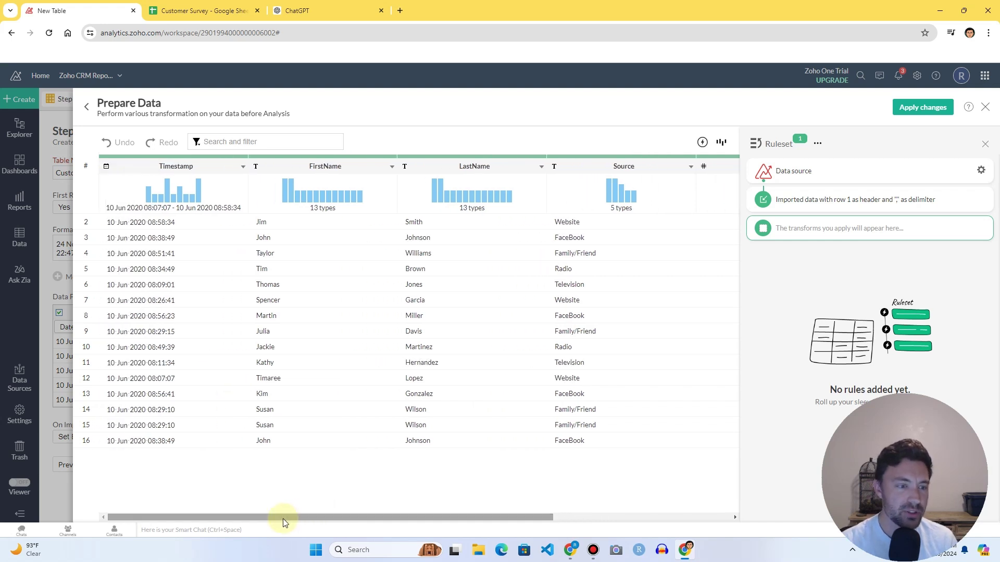
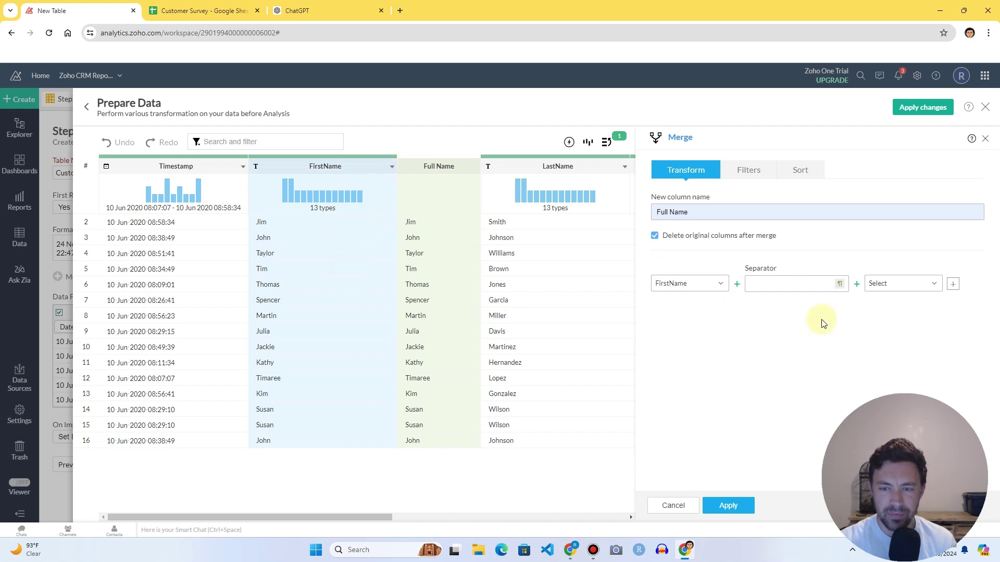
Set the Full Name merge to combine FirstName and LastName with a whitespace separator
{"action": "left_click", "coordinate": [771, 284]}
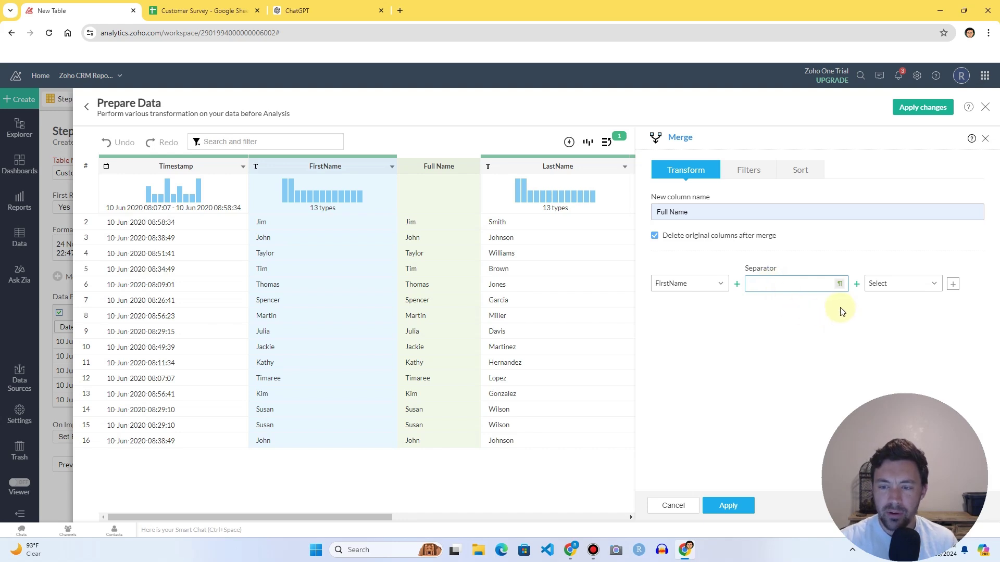
{"action": "left_click", "coordinate": [840, 286]}
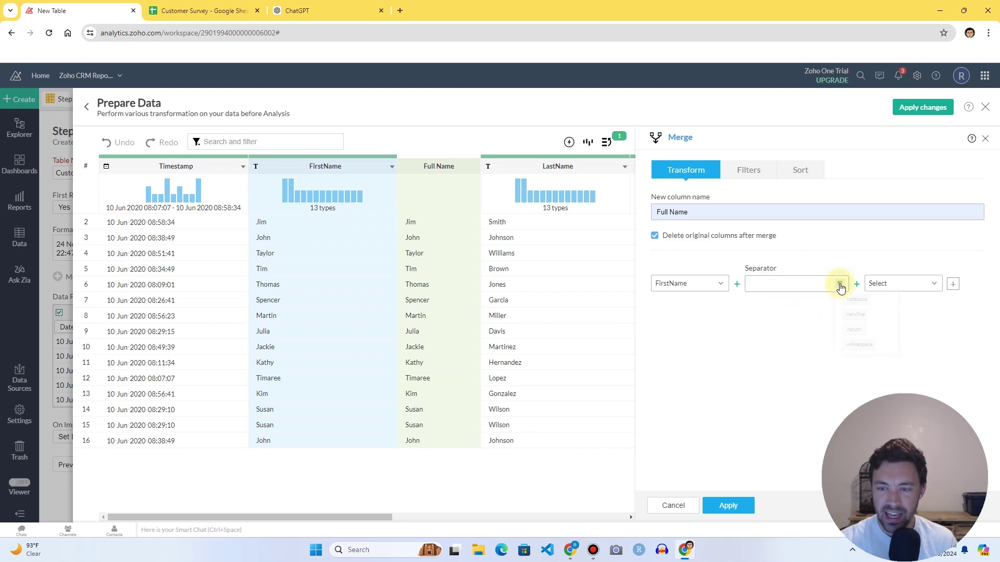
{"action": "left_click", "coordinate": [864, 349]}
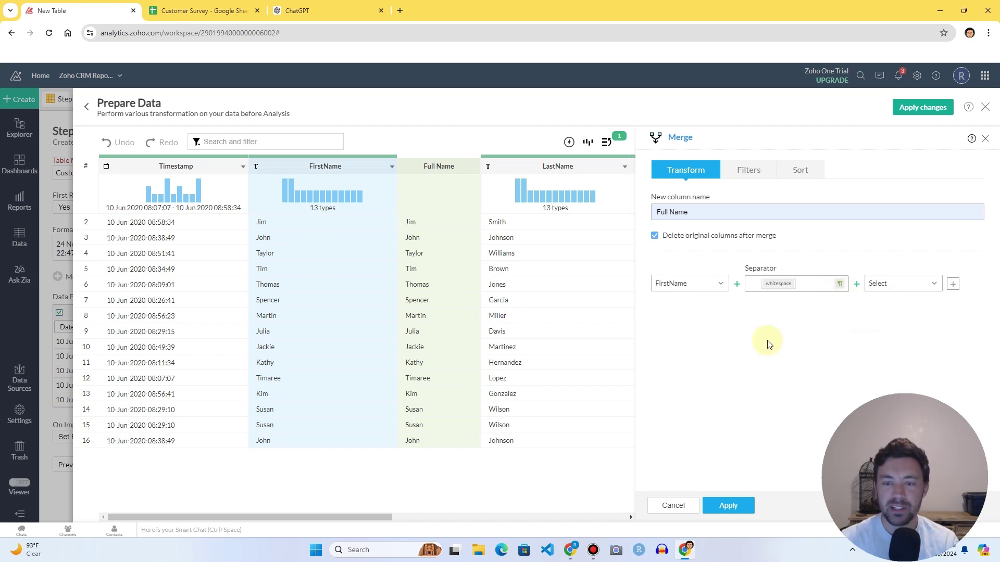
{"action": "left_click", "coordinate": [900, 284]}
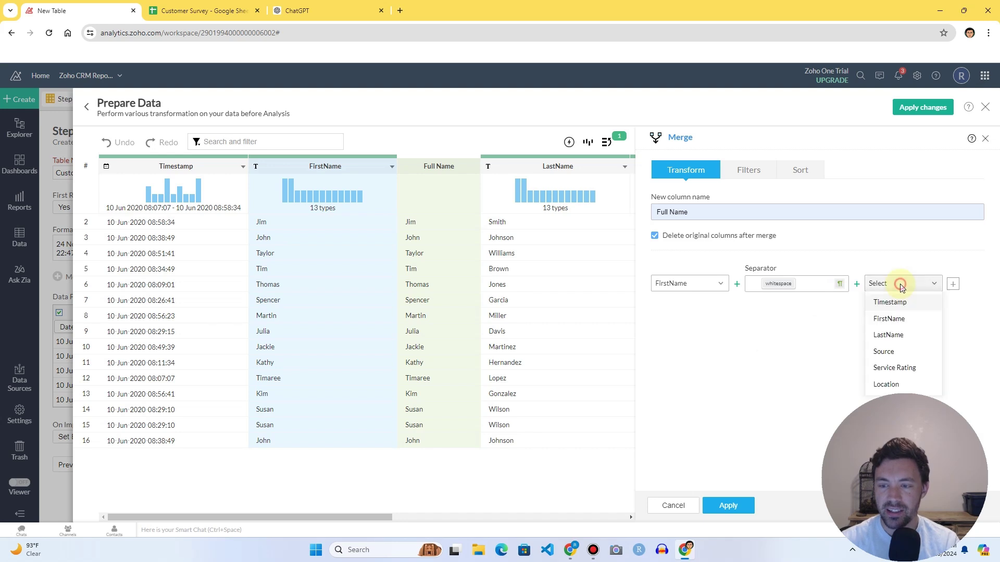
{"action": "left_click", "coordinate": [889, 334]}
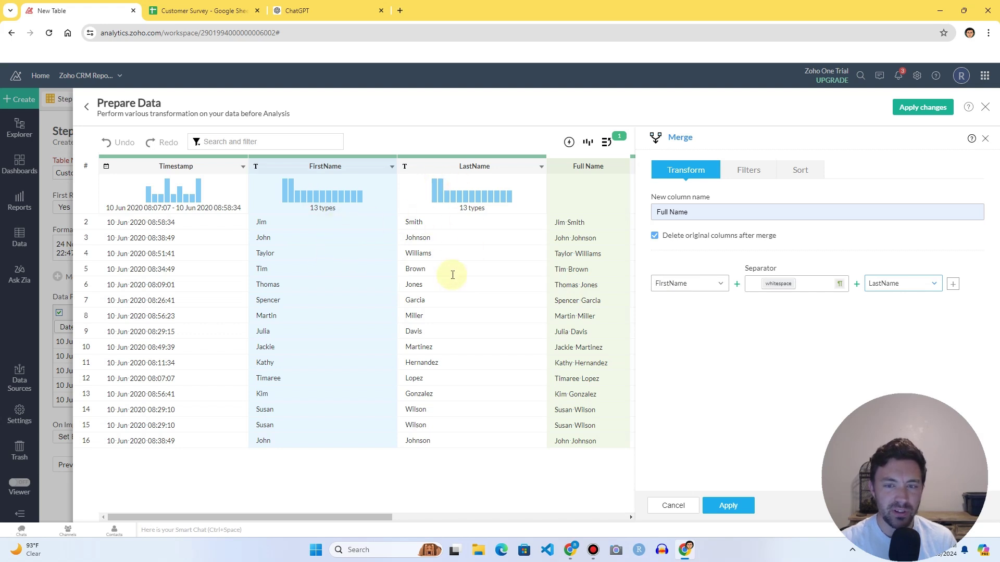
Look over the merge's filter and sort options without setting any, and apply the merge
{"action": "left_click", "coordinate": [752, 172]}
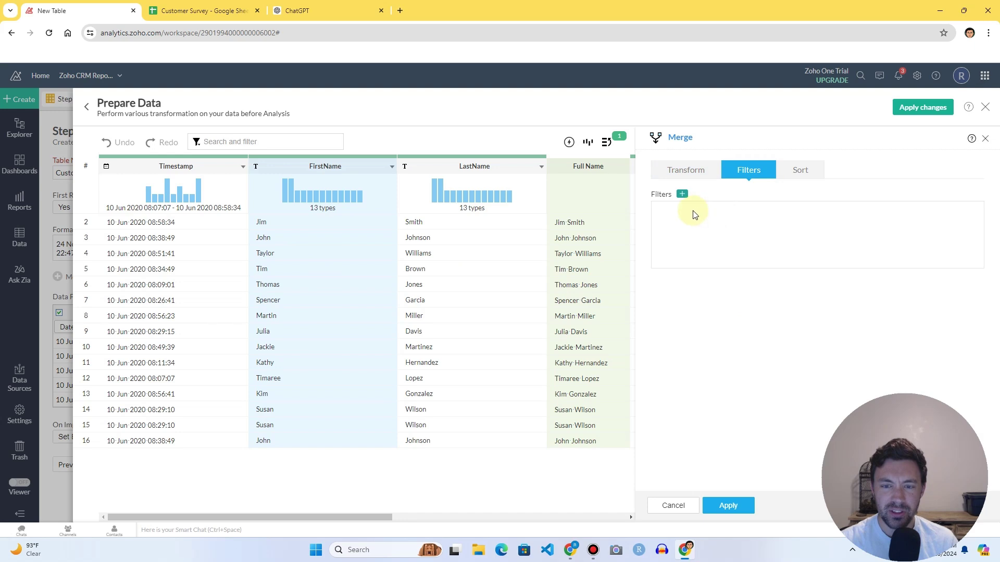
{"action": "left_click", "coordinate": [798, 172]}
{"action": "left_click", "coordinate": [807, 215]}
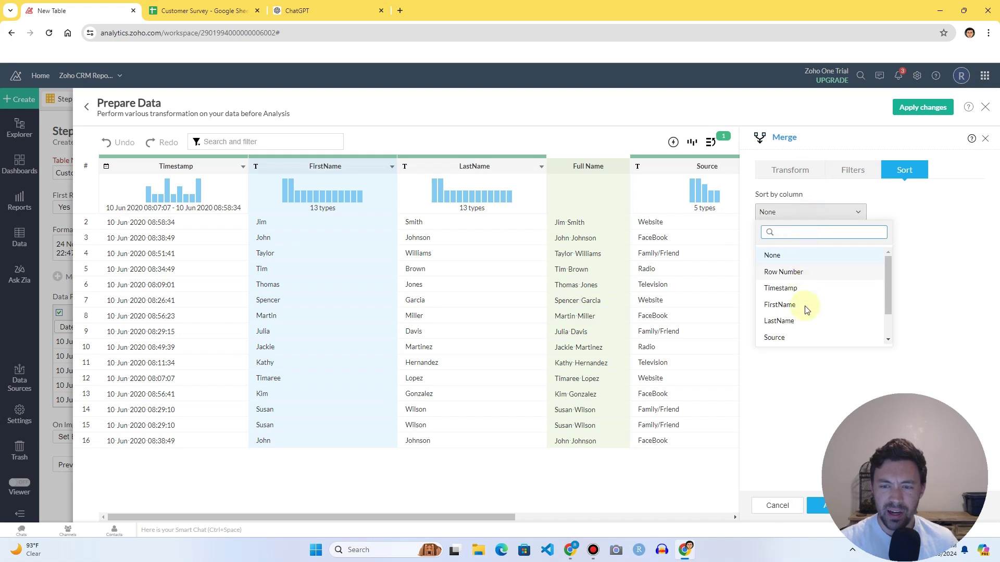
{"action": "left_click", "coordinate": [797, 172]}
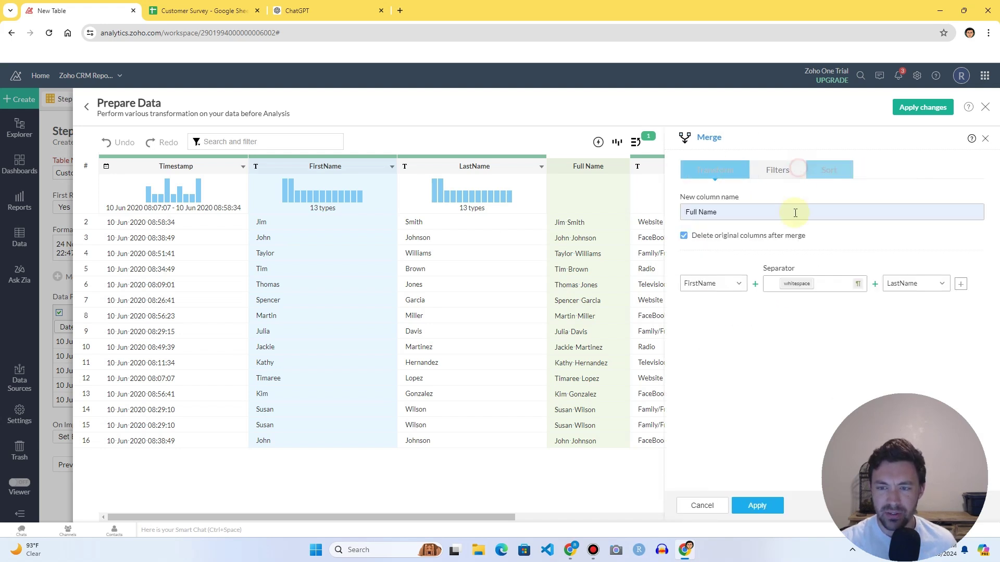
{"action": "left_click", "coordinate": [728, 505]}
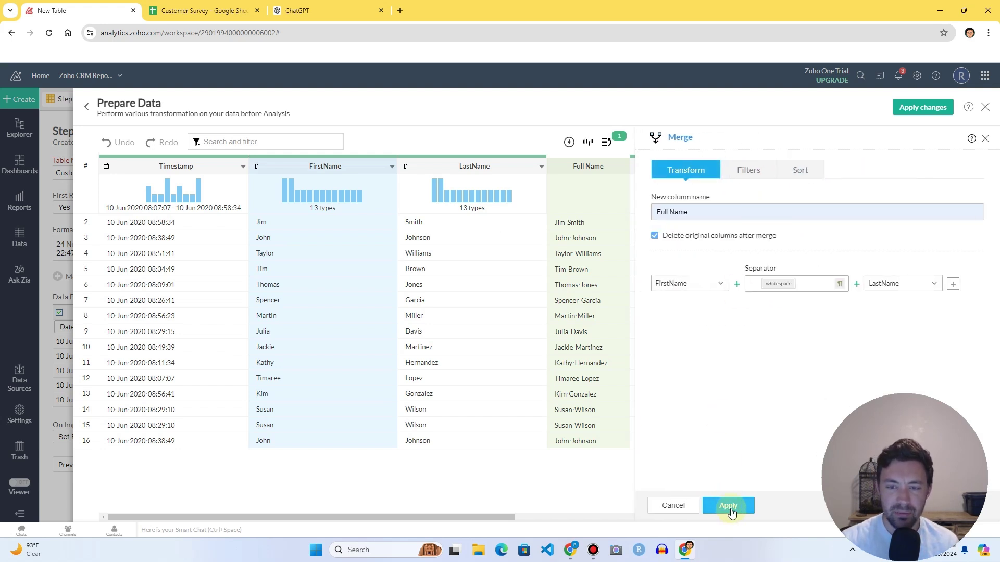
{"action": "left_click", "coordinate": [729, 505]}
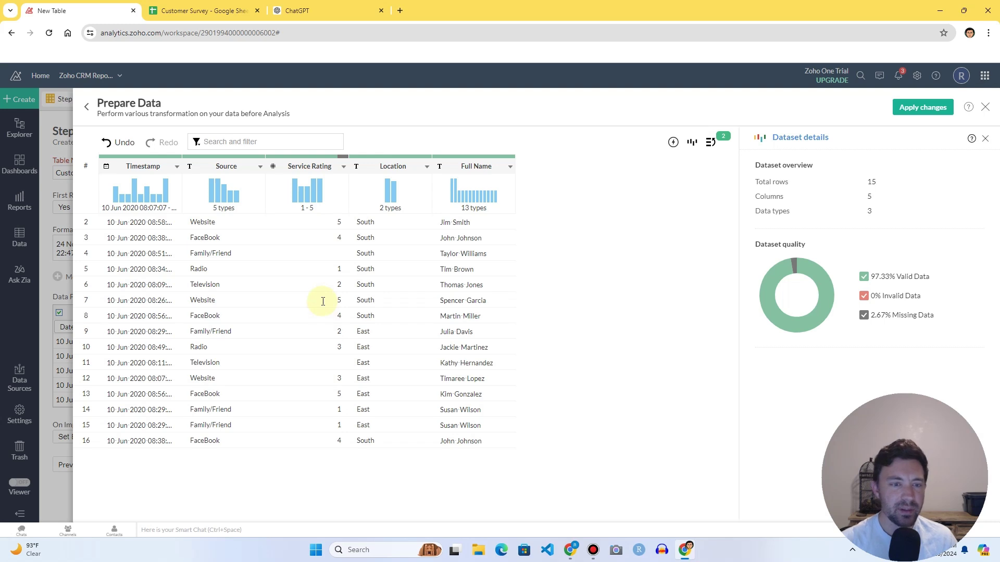
Fill the empty cells of the Service Rating column with the average value of the column and check its data quality
{"action": "left_click", "coordinate": [344, 167]}
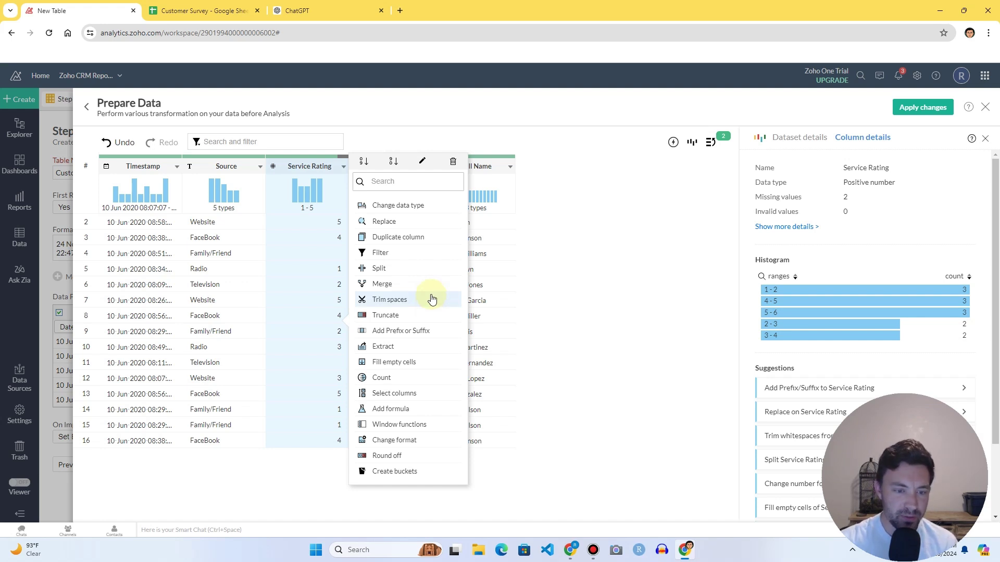
{"action": "left_click", "coordinate": [405, 362]}
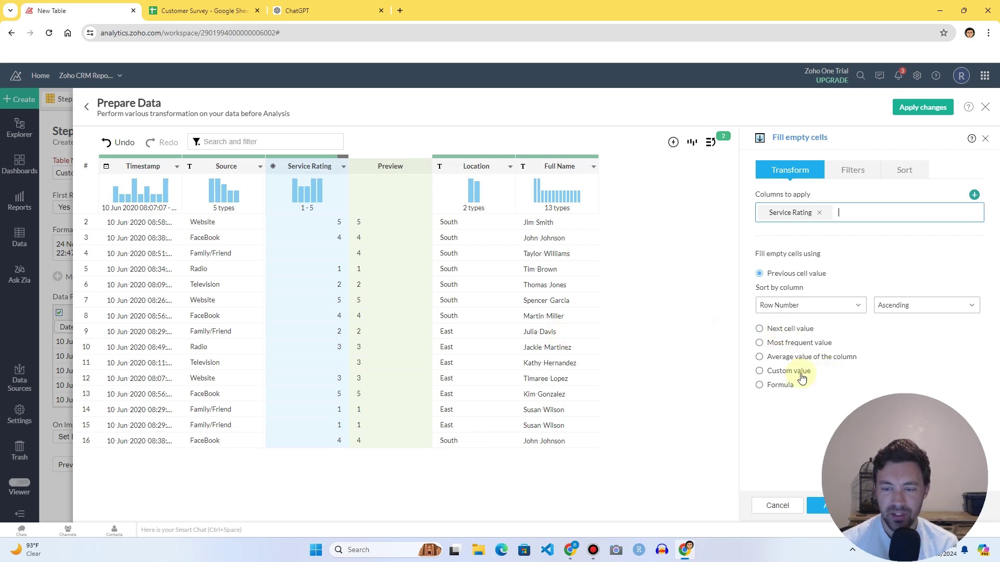
{"action": "left_click", "coordinate": [759, 357]}
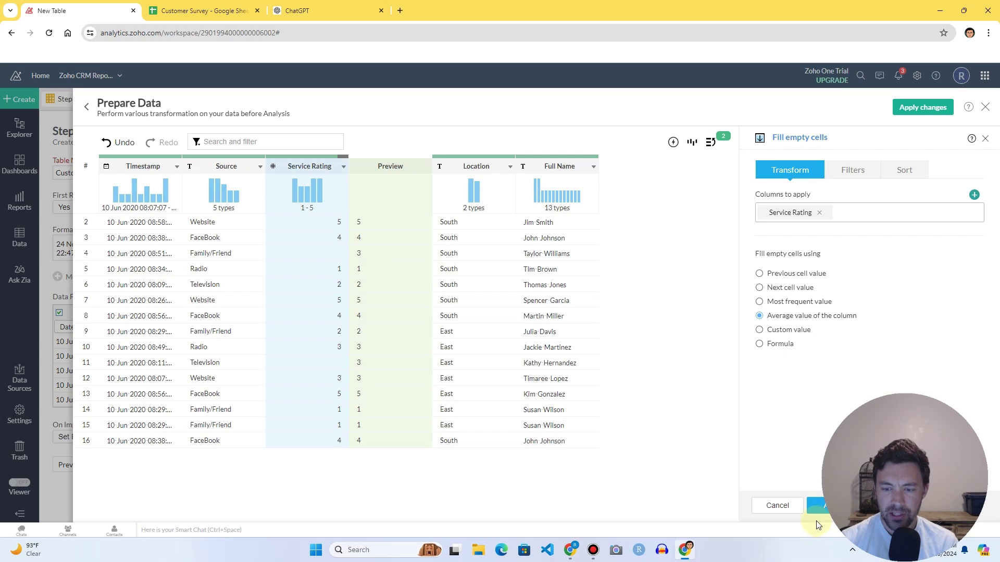
{"action": "left_click", "coordinate": [816, 506]}
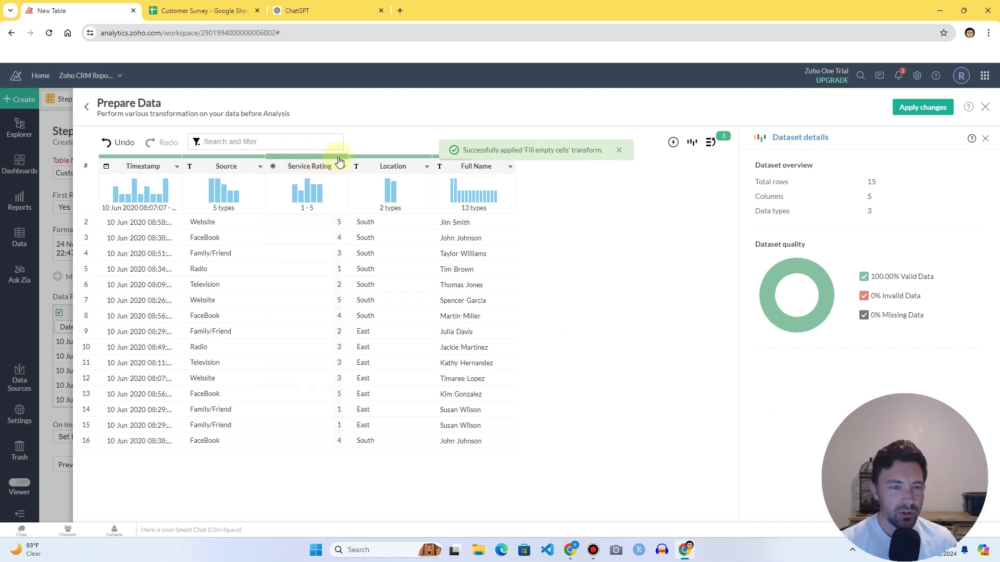
{"action": "mouse_move", "coordinate": [297, 157]}
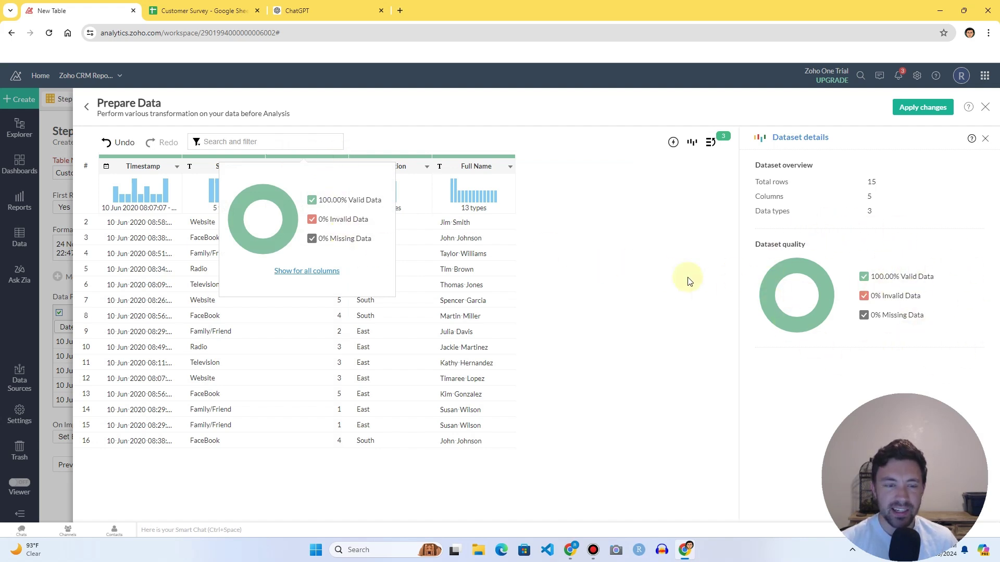
{"action": "left_click", "coordinate": [594, 254]}
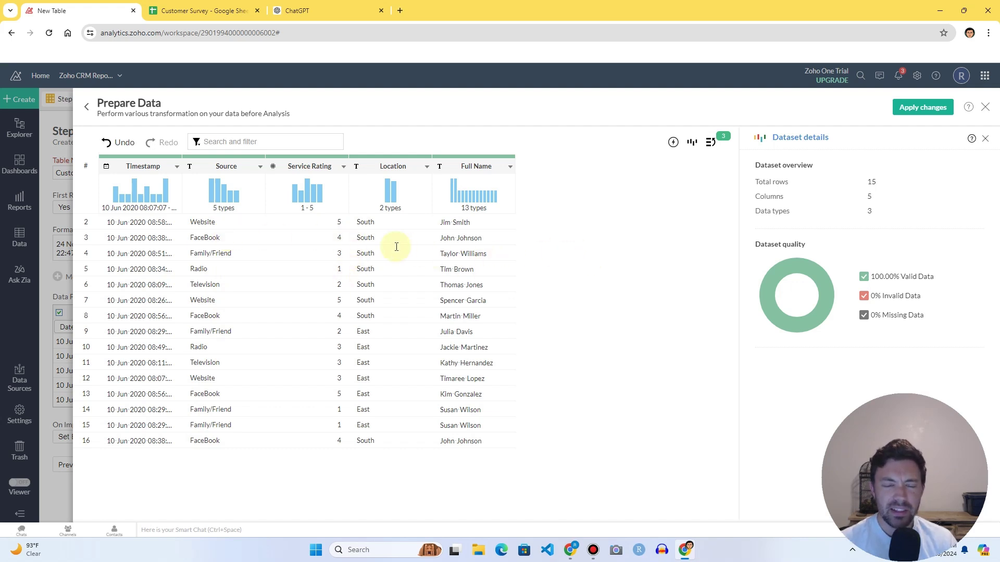
{"action": "left_click", "coordinate": [676, 145]}
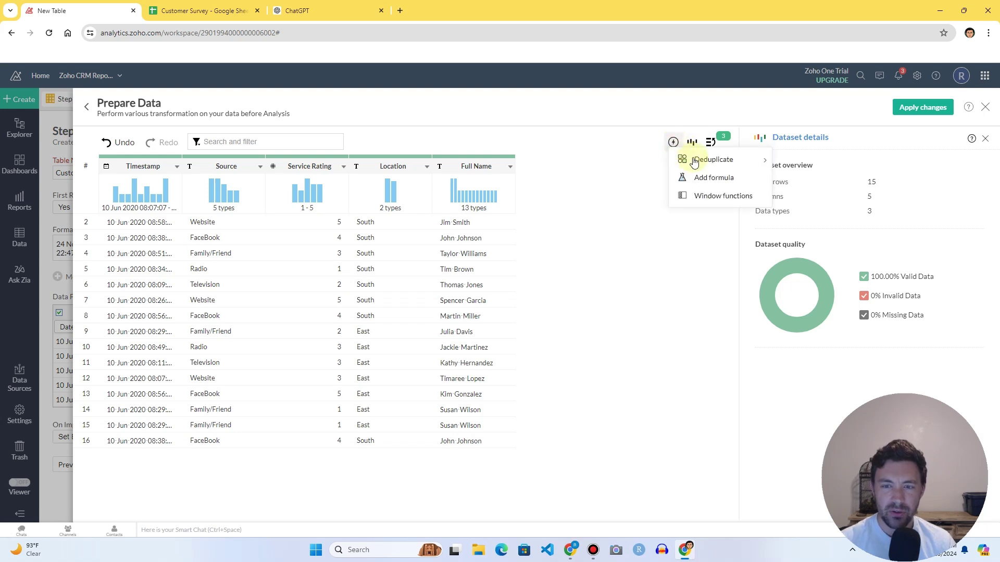
{"action": "mouse_move", "coordinate": [724, 166]}
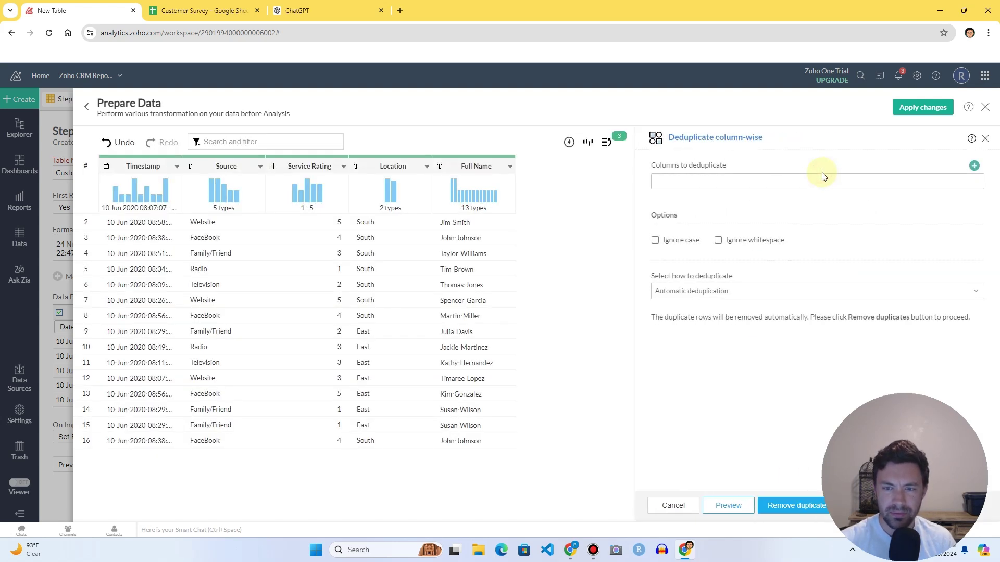
{"action": "left_click", "coordinate": [720, 182]}
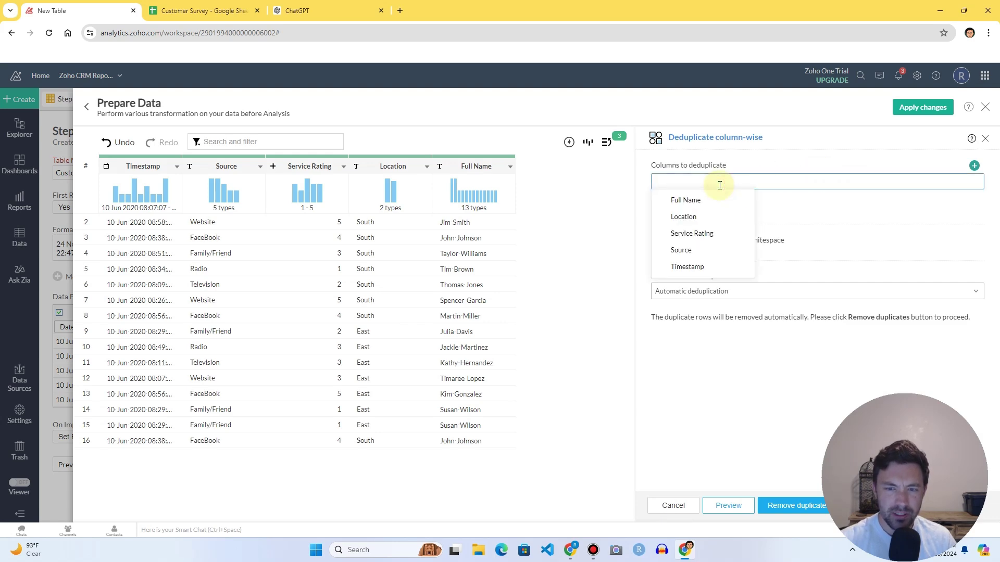
{"action": "left_click", "coordinate": [713, 200]}
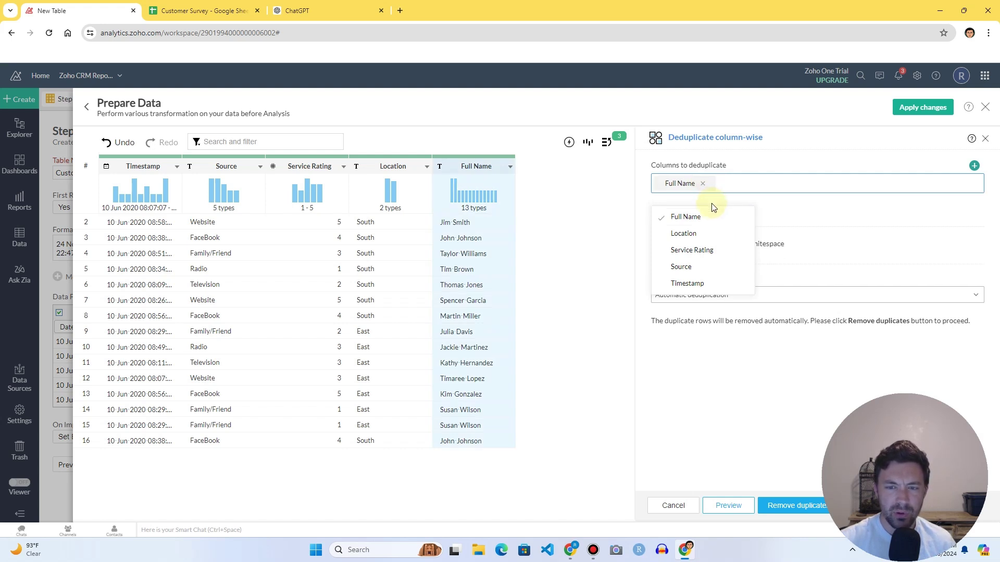
{"action": "left_click", "coordinate": [984, 141]}
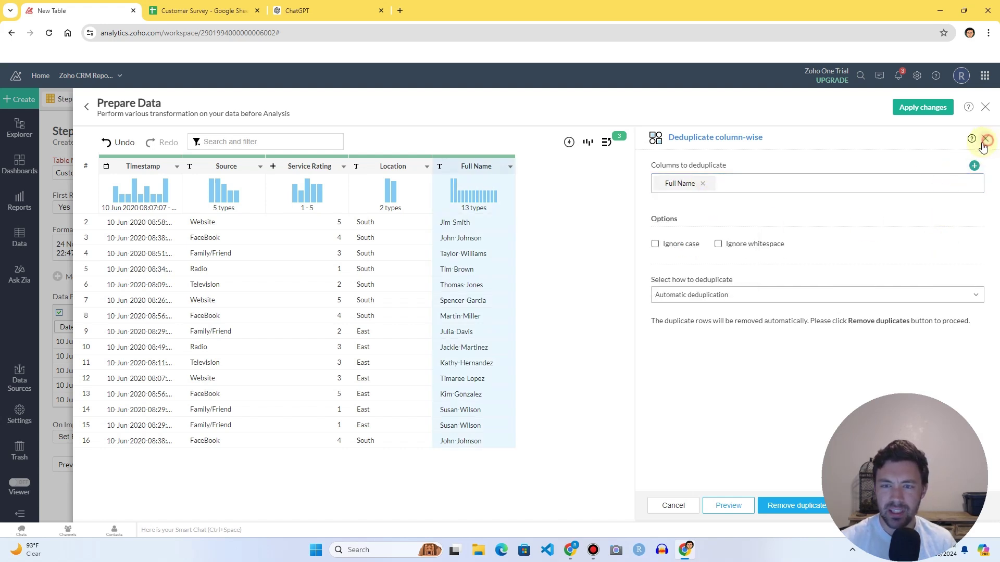
Deduplicate the dataset row-wise, previewing the duplicate rows and removing them
{"action": "left_click", "coordinate": [674, 142]}
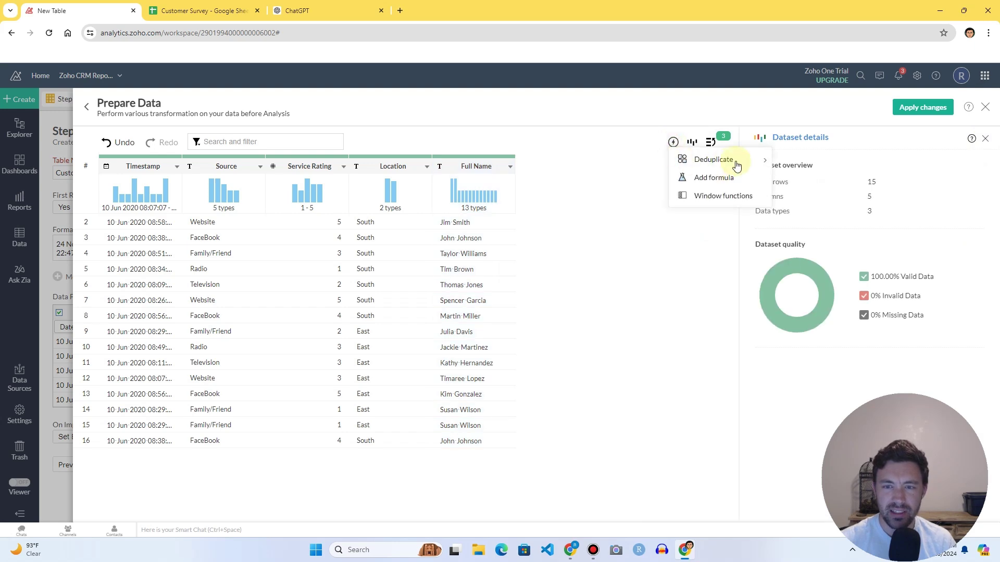
{"action": "mouse_move", "coordinate": [737, 166]}
{"action": "left_click", "coordinate": [817, 161]}
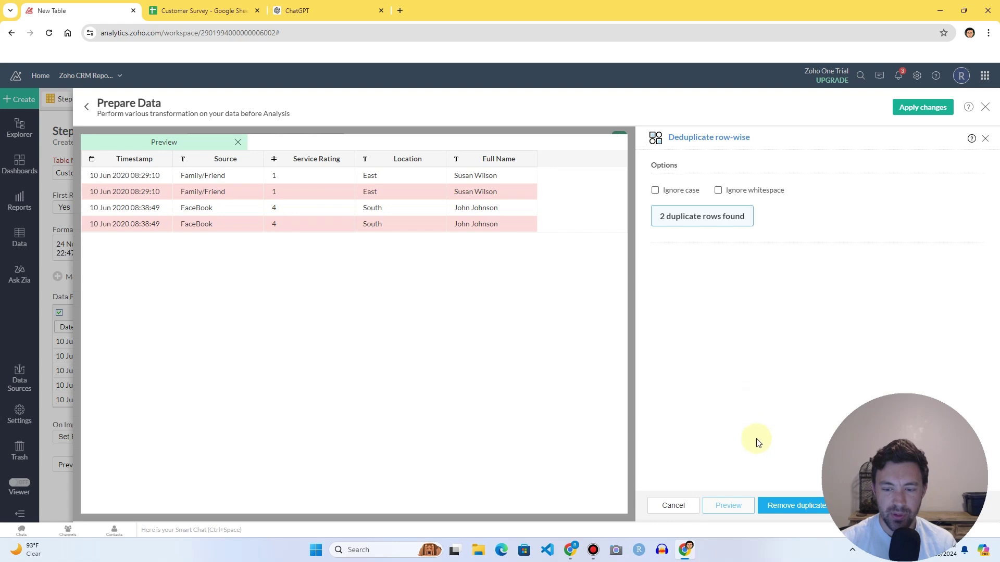
{"action": "left_click", "coordinate": [776, 508]}
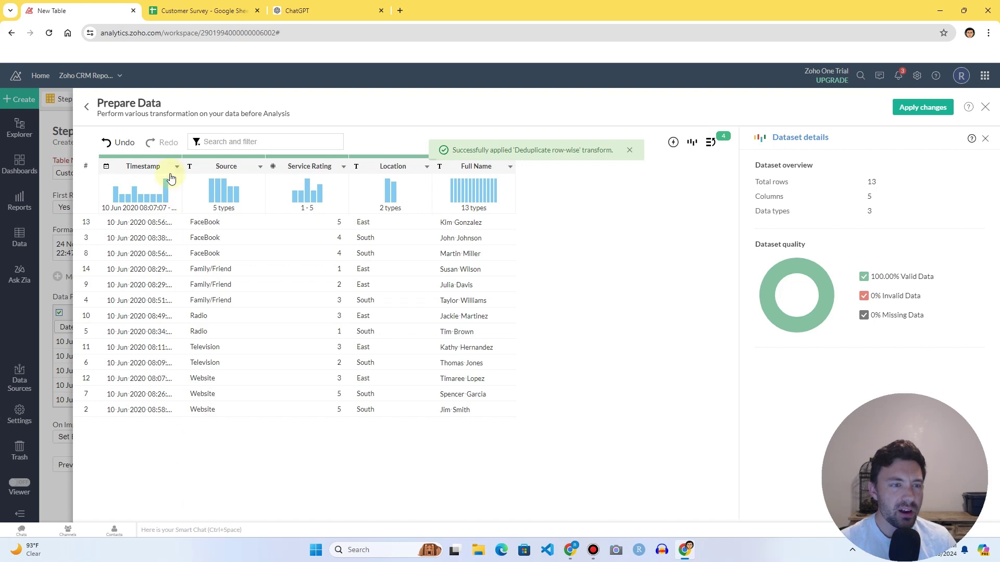
Switch to the Customer Survey sheet in Google Sheets to compare the source data, and return to Zoho Analytics
{"action": "left_click", "coordinate": [195, 11]}
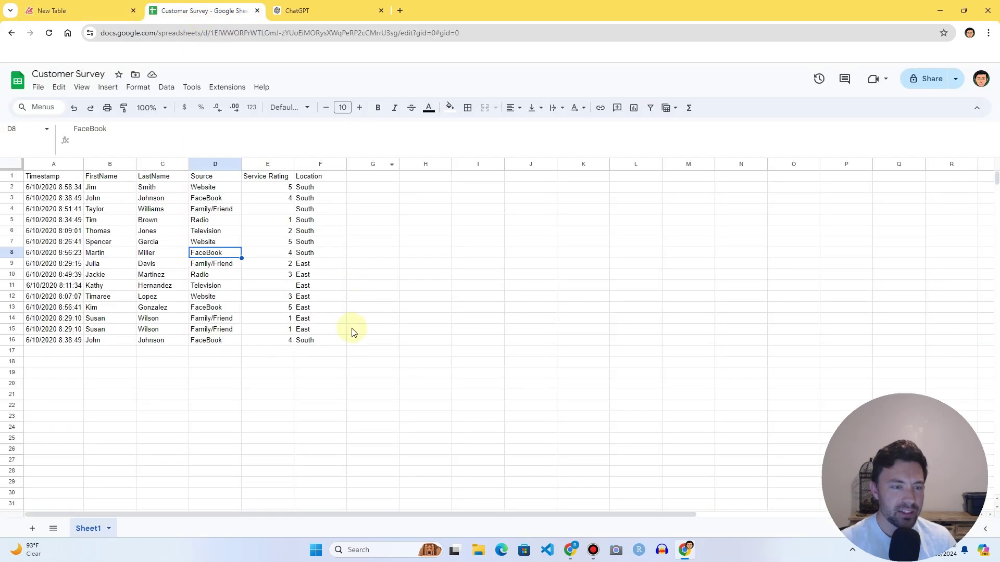
{"action": "left_click", "coordinate": [330, 296]}
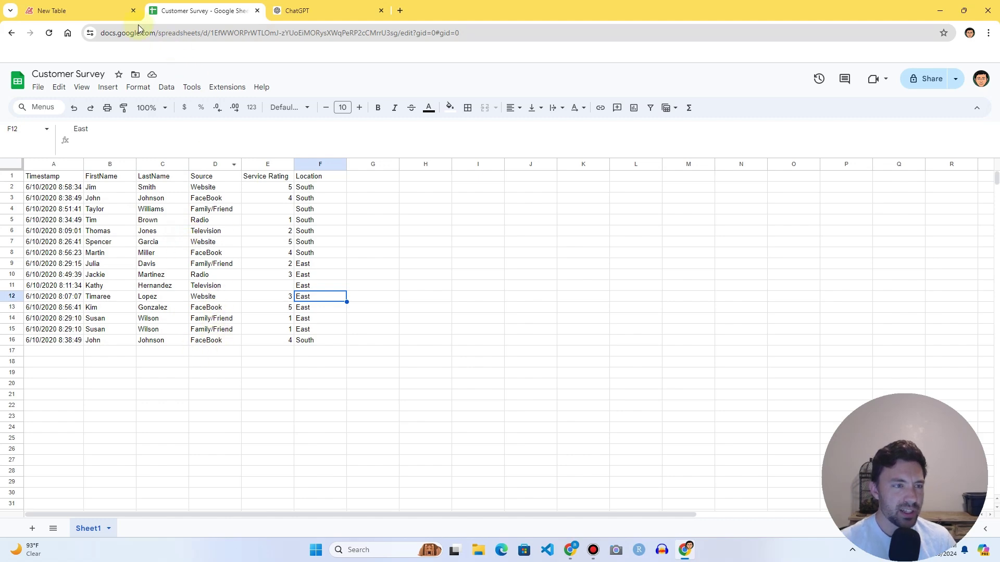
{"action": "left_click", "coordinate": [89, 10]}
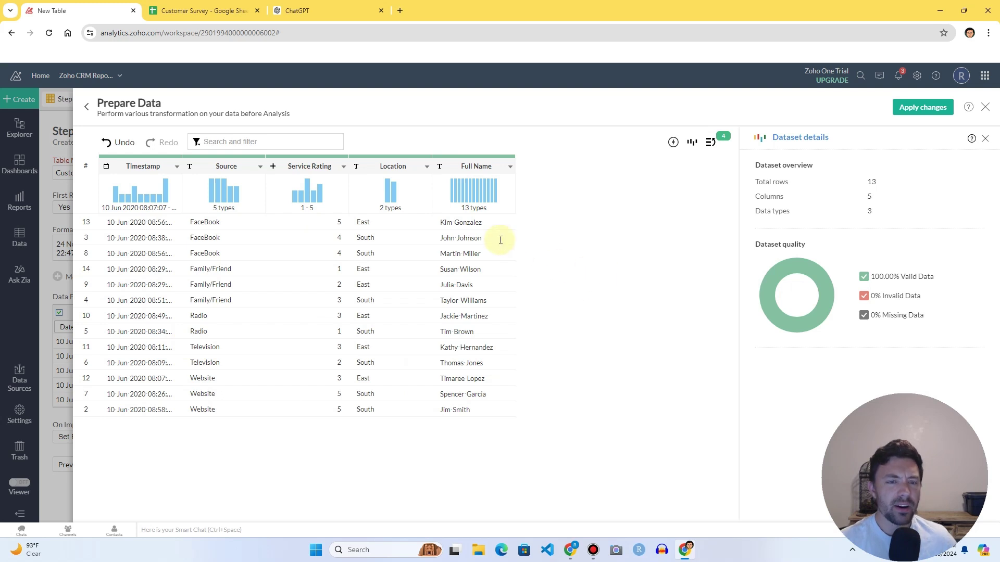
Review the transforms available for the Full Name column
{"action": "left_click", "coordinate": [510, 166]}
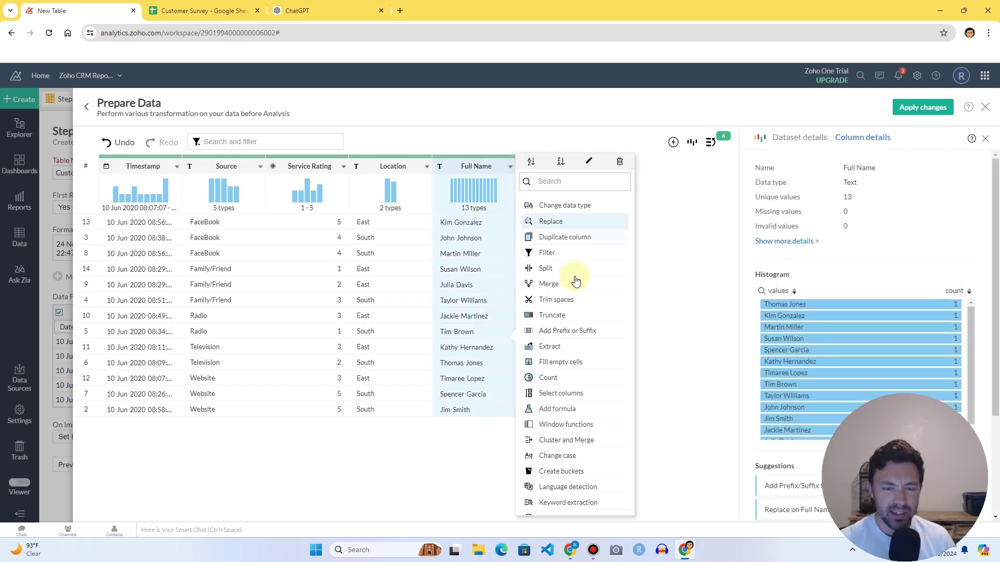
{"action": "scroll", "coordinate": [570, 406], "scroll_direction": "down", "scroll_amount": 1}
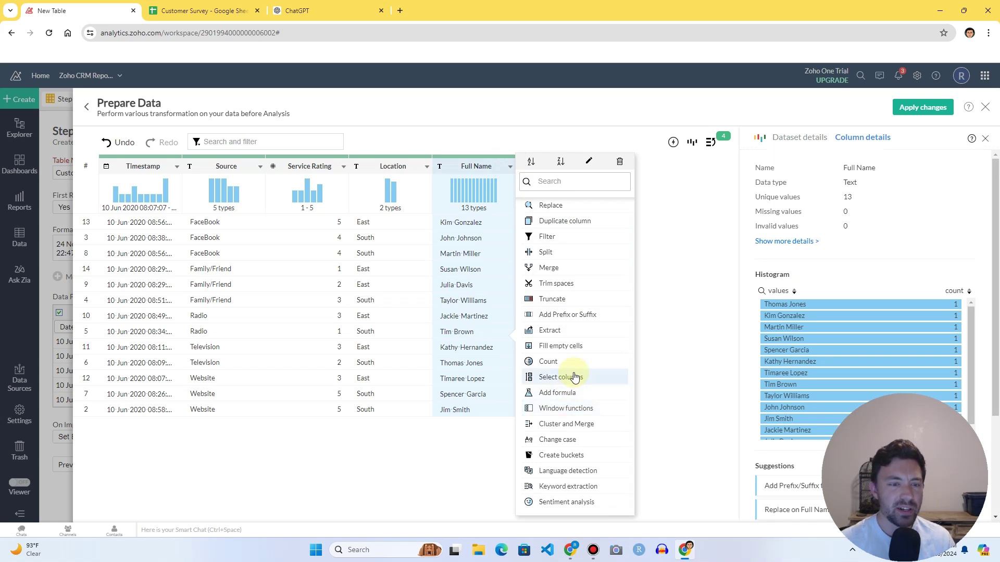
{"action": "left_click", "coordinate": [677, 285]}
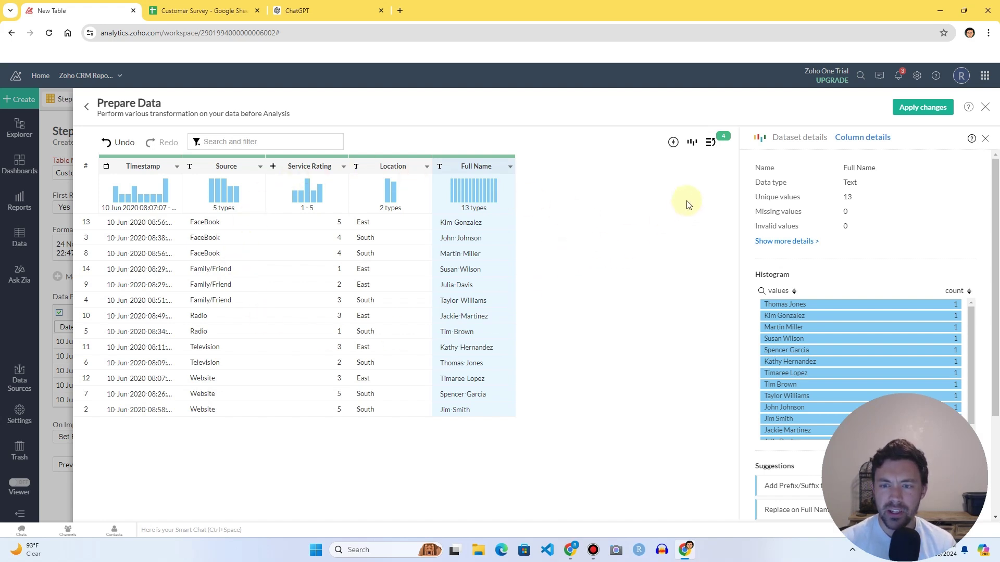
Review the ruleset of applied transforms, apply the changes to the import, and check the prepared data preview
{"action": "left_click", "coordinate": [710, 143]}
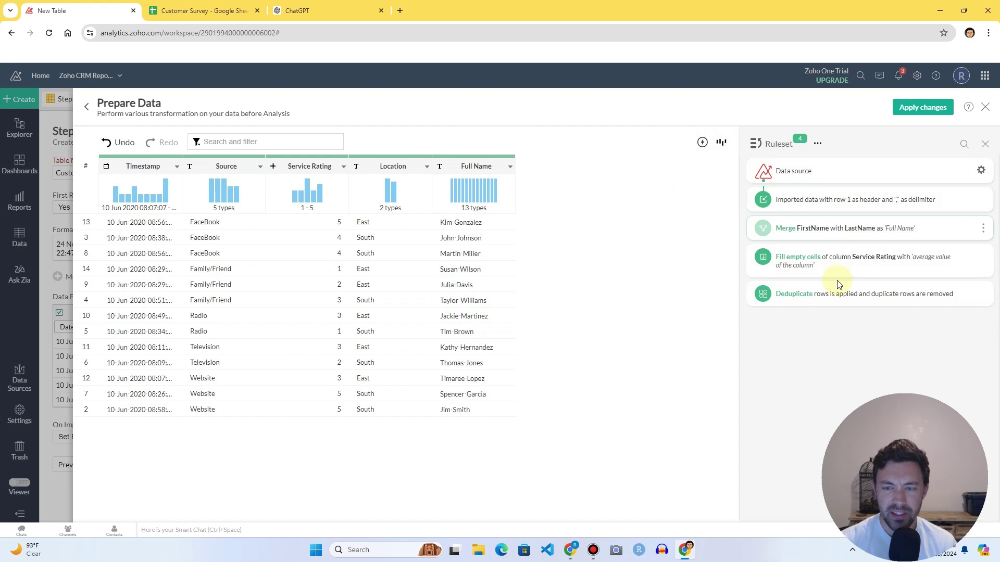
{"action": "left_click", "coordinate": [920, 112]}
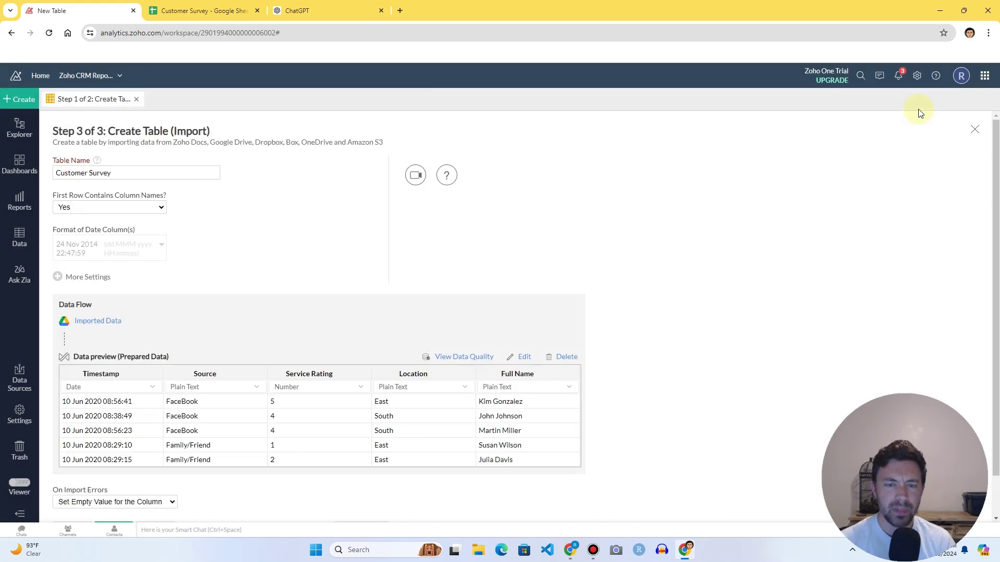
{"action": "scroll", "coordinate": [599, 258], "scroll_direction": "down", "scroll_amount": 1}
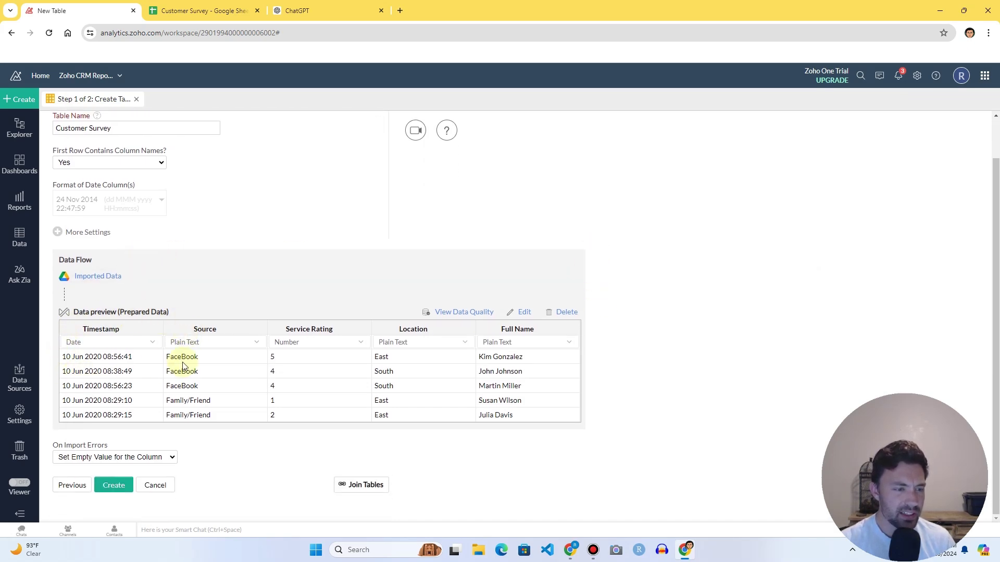
{"action": "scroll", "coordinate": [224, 306], "scroll_direction": "up", "scroll_amount": 1}
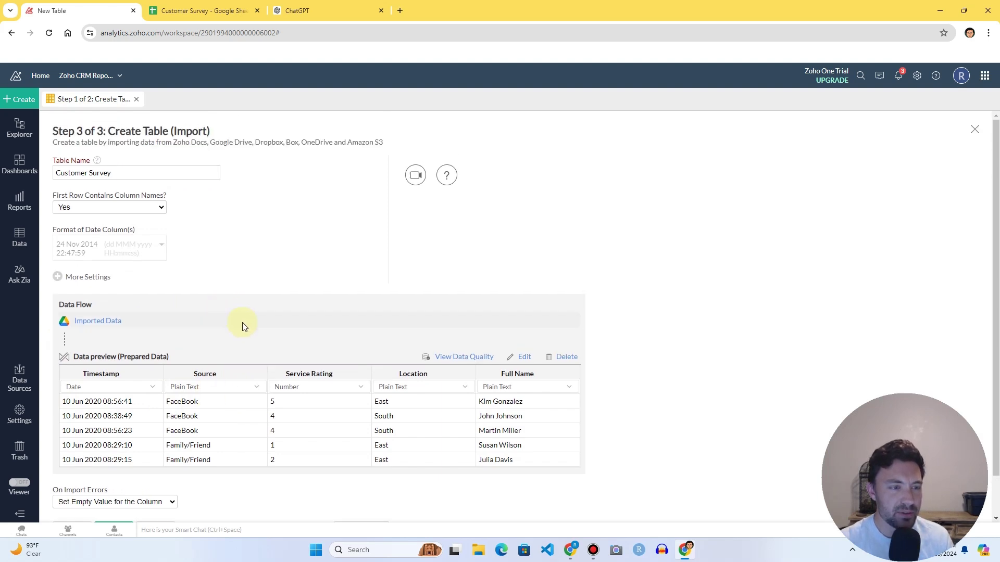
{"action": "scroll", "coordinate": [243, 326], "scroll_direction": "down", "scroll_amount": 1}
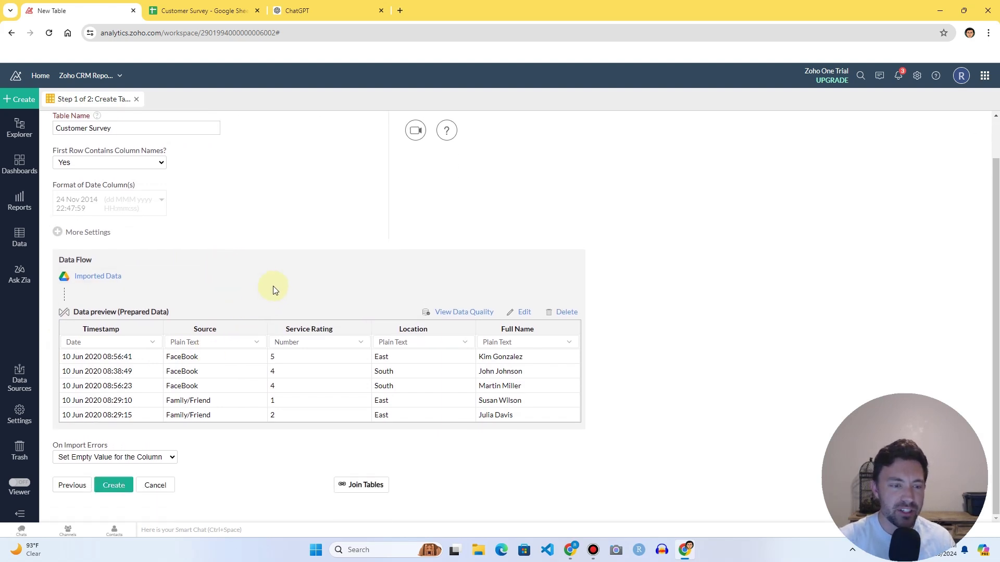
Check the table settings and prepared data preview, and create the Customer Survey table with empty values set on import errors
{"action": "scroll", "coordinate": [275, 290], "scroll_direction": "up", "scroll_amount": 1}
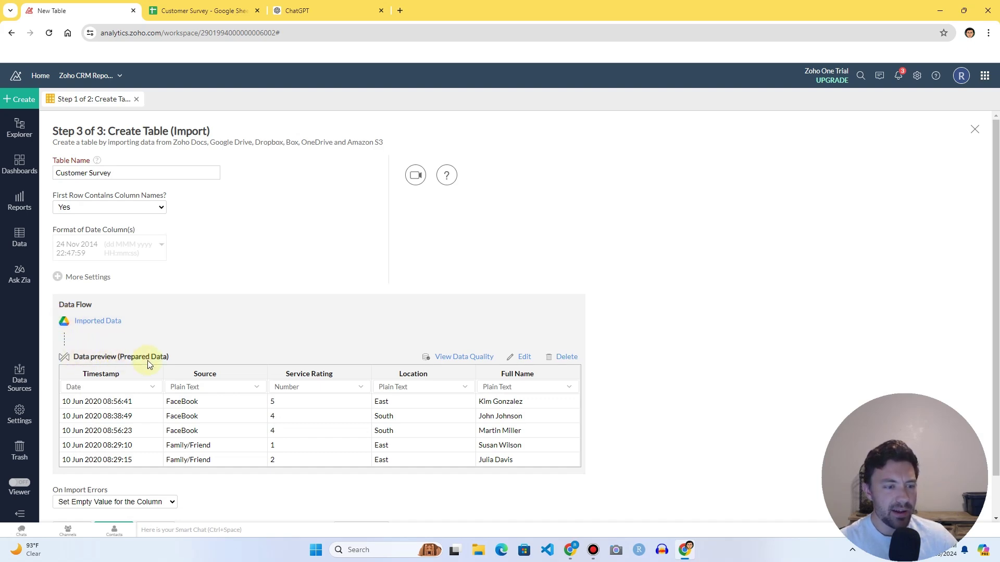
{"action": "scroll", "coordinate": [109, 359], "scroll_direction": "down", "scroll_amount": 1}
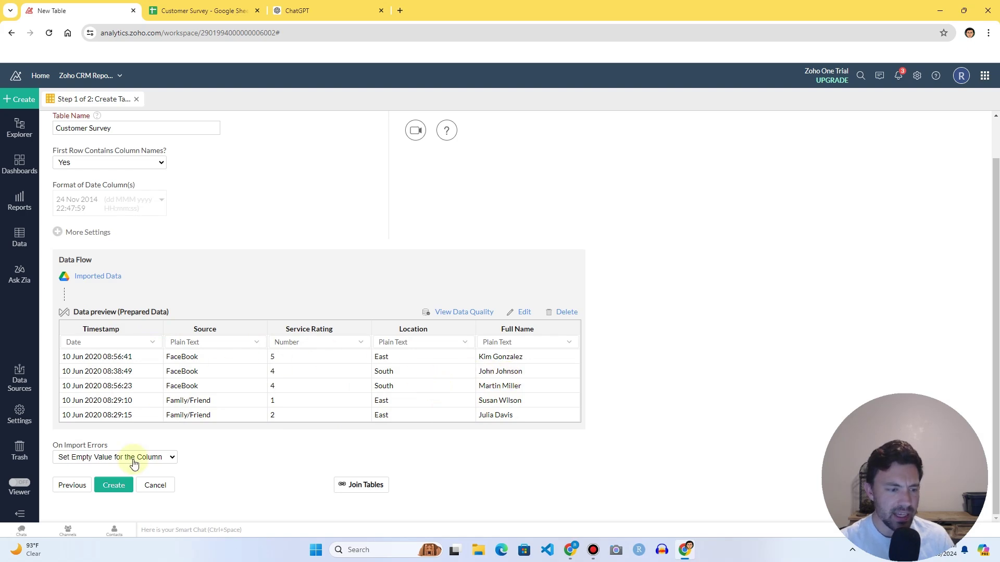
{"action": "left_click", "coordinate": [115, 484]}
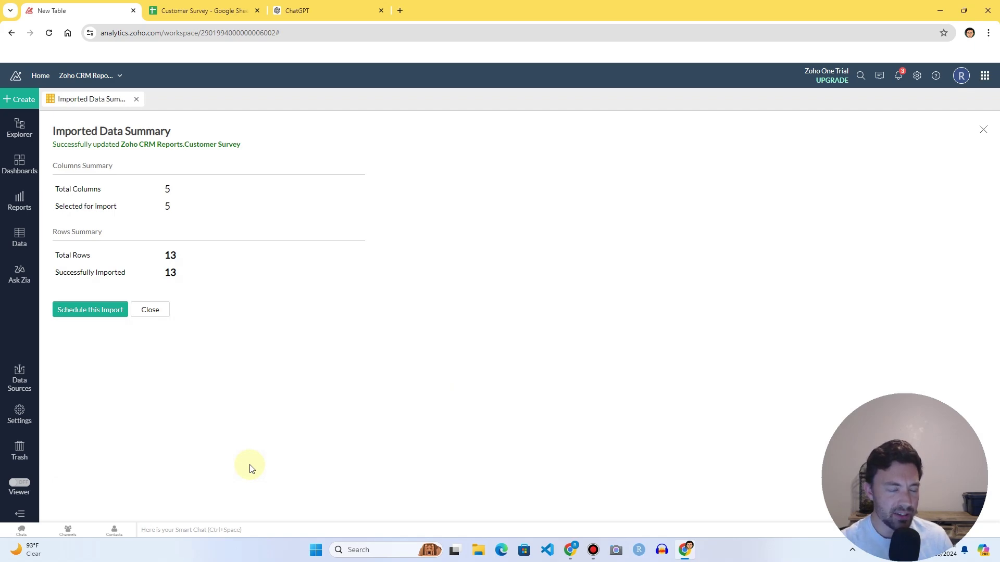
Review the scheduling options and data flow for the Customer Survey import, and leave without saving a schedule
{"action": "left_click", "coordinate": [103, 310]}
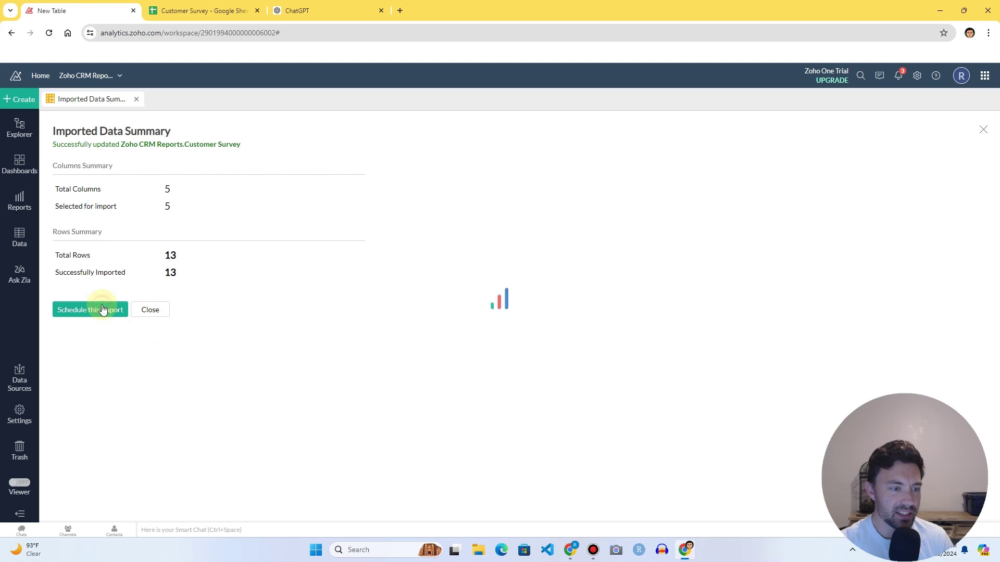
{"action": "scroll", "coordinate": [266, 235], "scroll_direction": "down", "scroll_amount": 1}
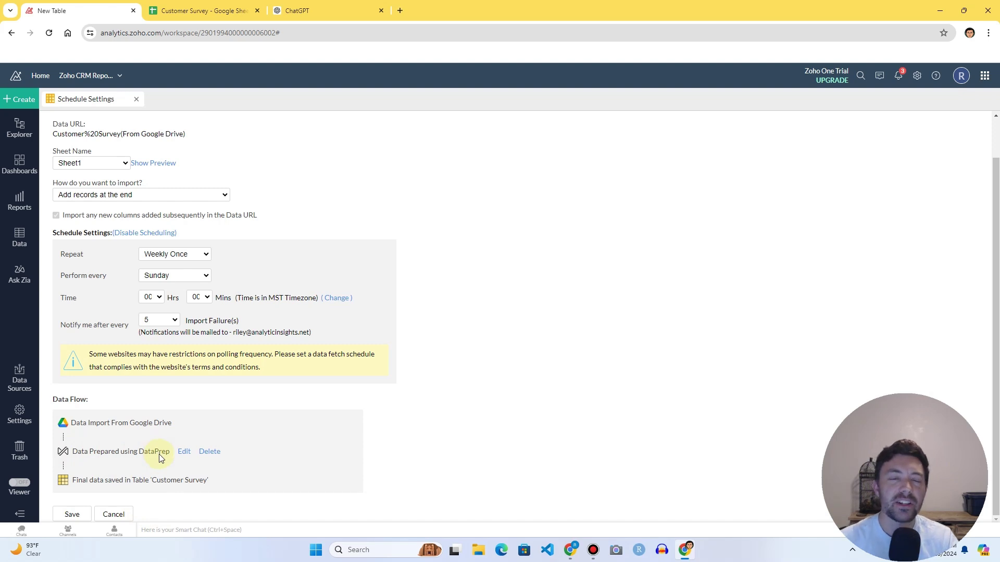
{"action": "left_click", "coordinate": [129, 515]}
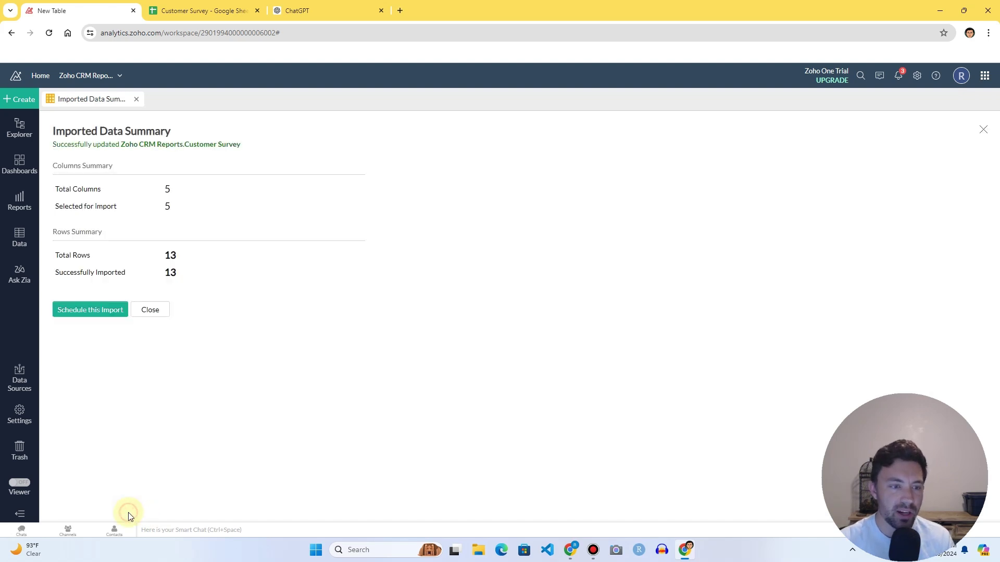
Open the imported Customer Survey table, declining auto-generated reports, and show its Google Drive data source details
{"action": "left_click", "coordinate": [150, 311]}
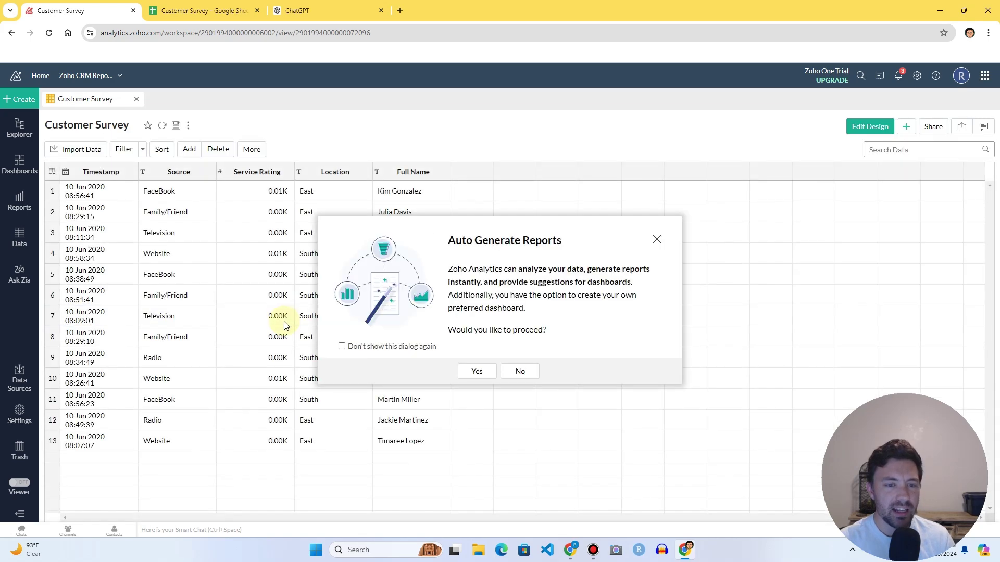
{"action": "left_click", "coordinate": [532, 374]}
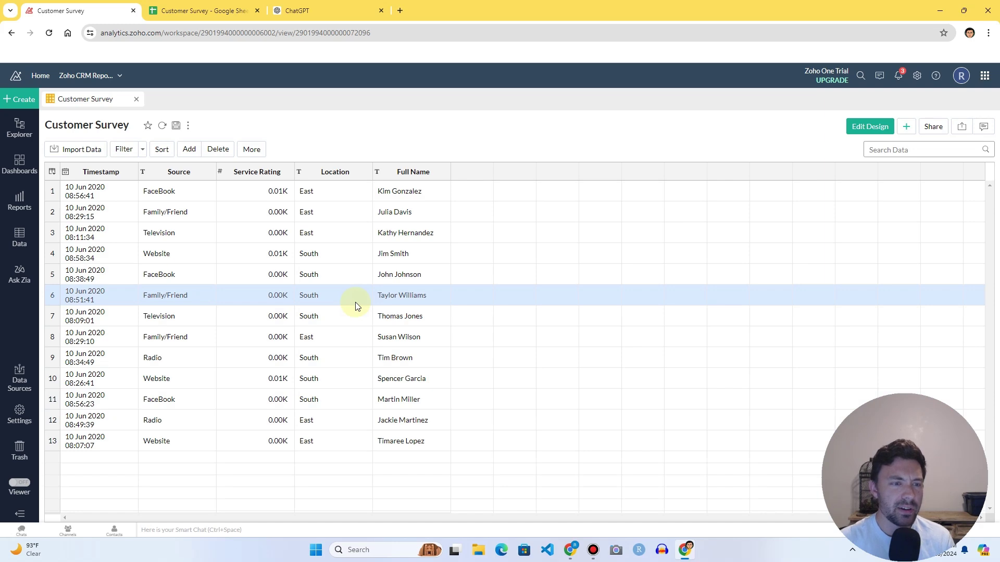
{"action": "left_click", "coordinate": [19, 378]}
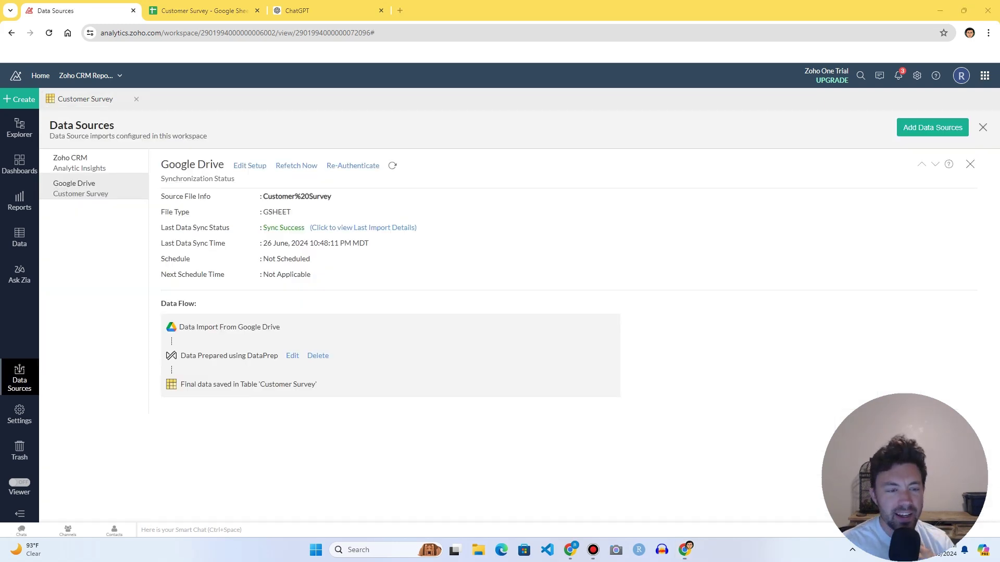